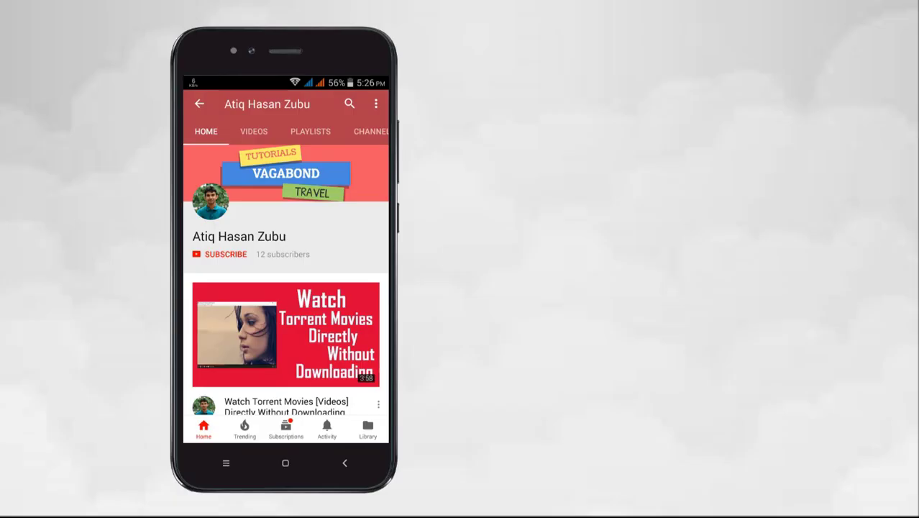
Subscribe to the YouTube tutorials channel and set its bell to all notifications
{"action": "left_click", "coordinate": [224, 265]}
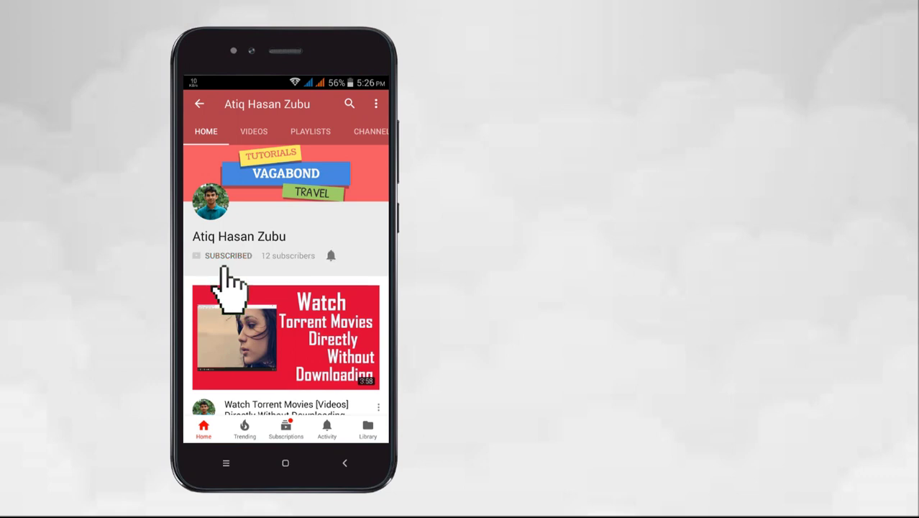
{"action": "left_click", "coordinate": [331, 255]}
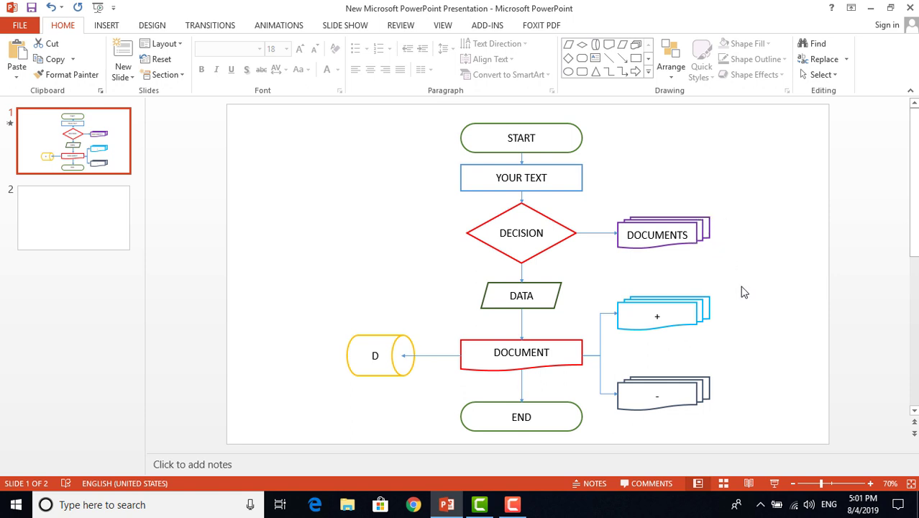
Copy every flowchart shape on slide 1, then go to the blank slide 2
{"action": "left_click", "coordinate": [690, 232]}
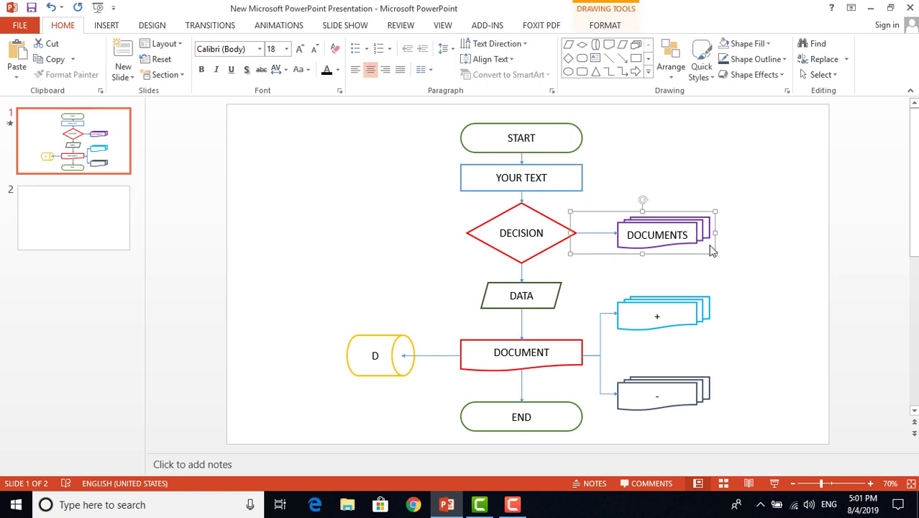
{"action": "key", "text": "ctrl+a"}
{"action": "right_click", "coordinate": [557, 148]}
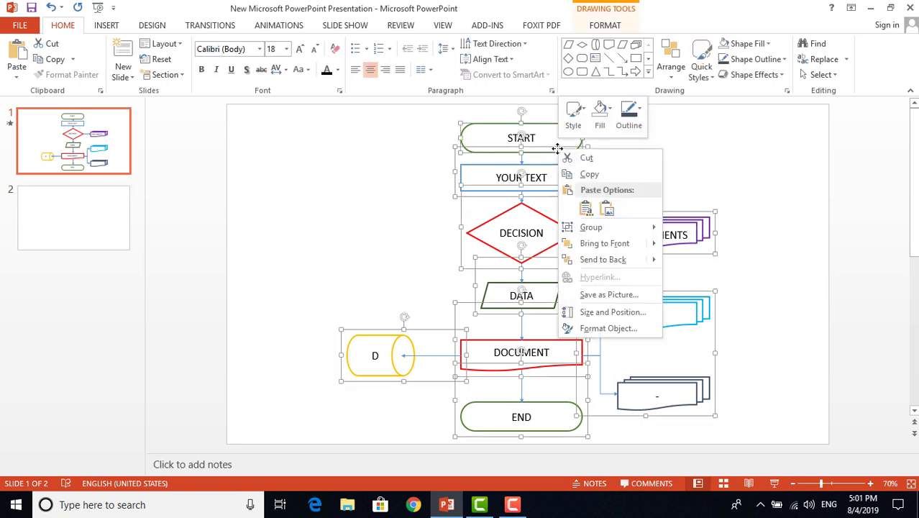
{"action": "left_click", "coordinate": [573, 174]}
{"action": "left_click", "coordinate": [852, 185]}
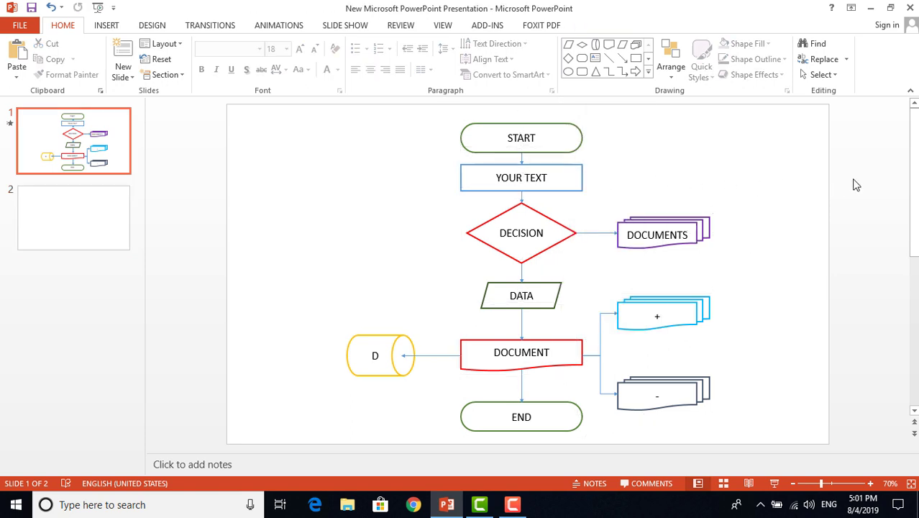
{"action": "left_click", "coordinate": [82, 220]}
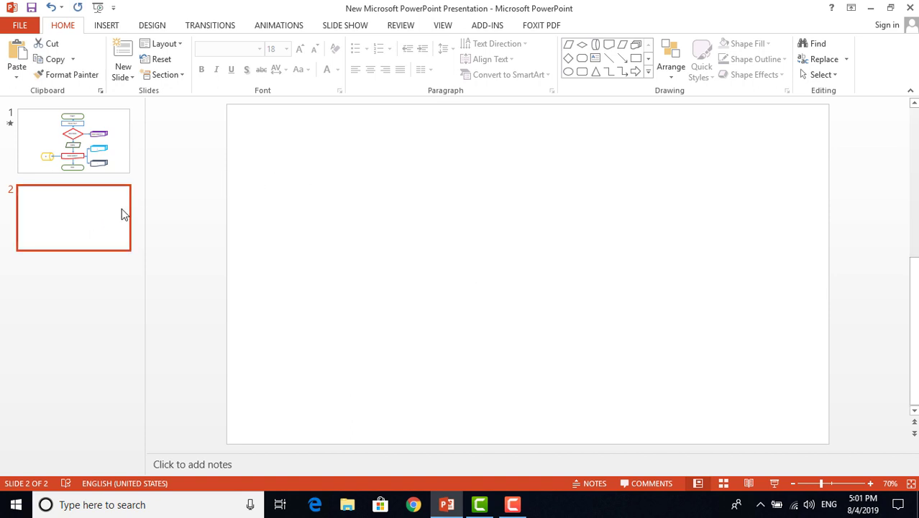
Paste the copied flowchart onto slide 2 as a picture and move it left
{"action": "right_click", "coordinate": [442, 190]}
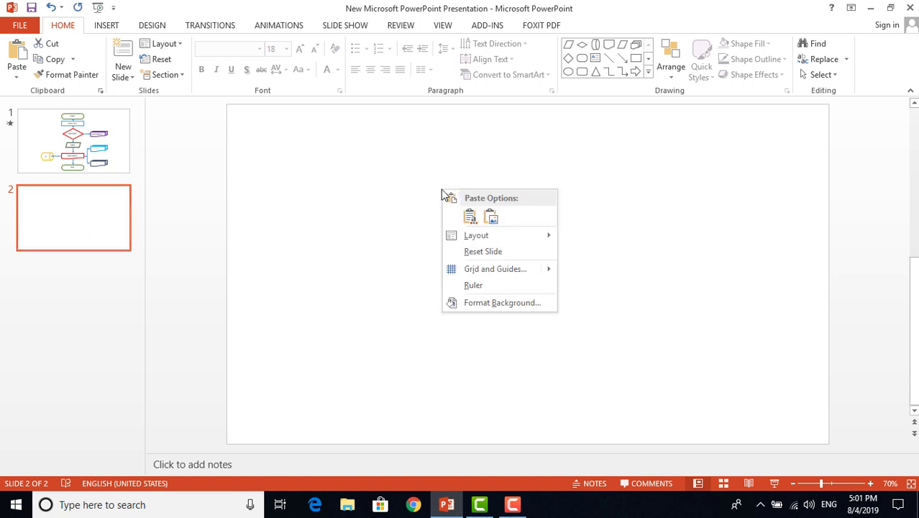
{"action": "left_click", "coordinate": [494, 224]}
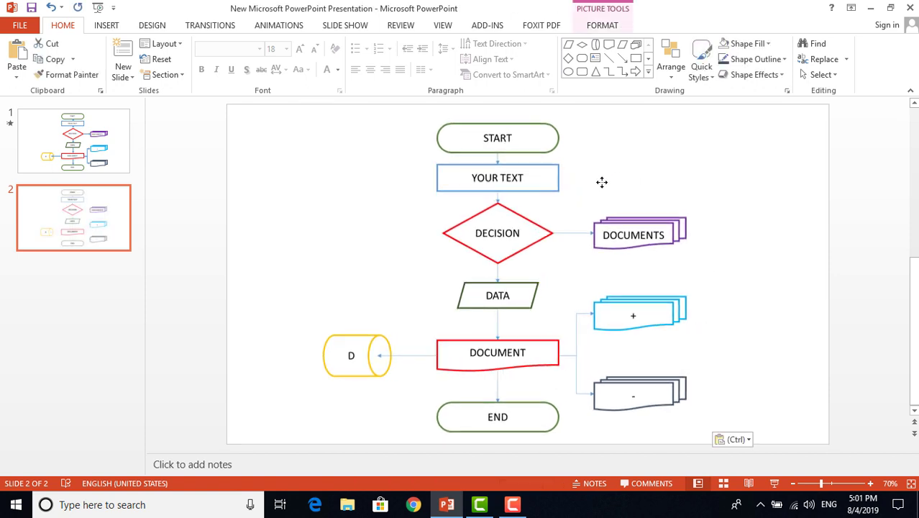
{"action": "left_click_drag", "start_coordinate": [601, 182], "coordinate": [521, 187]}
{"action": "left_click_drag", "start_coordinate": [607, 125], "coordinate": [468, 189]}
Resize the flowchart picture to be smaller, taller and narrower on the left side
{"action": "left_click_drag", "start_coordinate": [476, 233], "coordinate": [468, 210]}
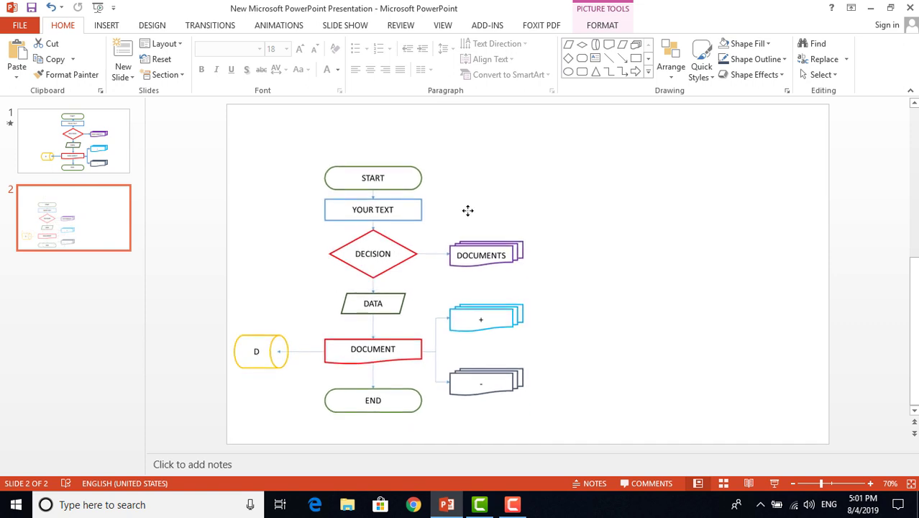
{"action": "left_click_drag", "start_coordinate": [525, 164], "coordinate": [527, 163]}
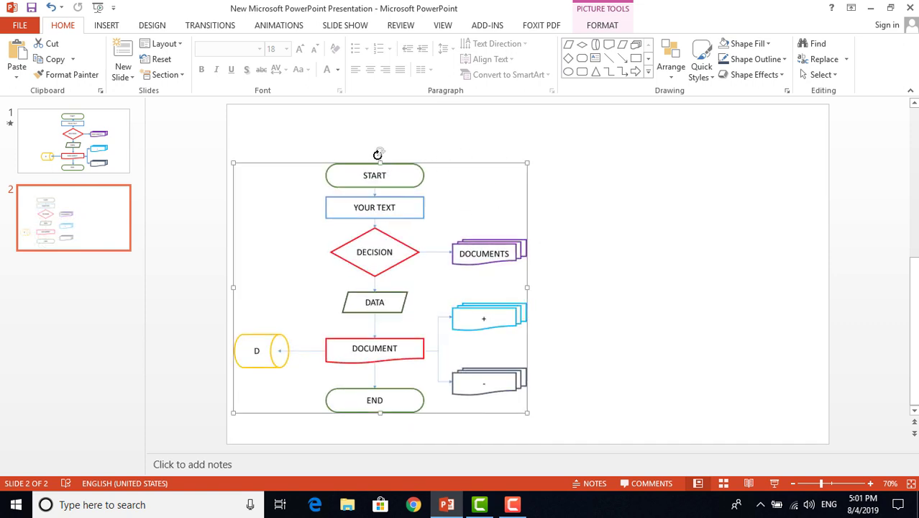
{"action": "left_click_drag", "start_coordinate": [380, 163], "coordinate": [367, 119]}
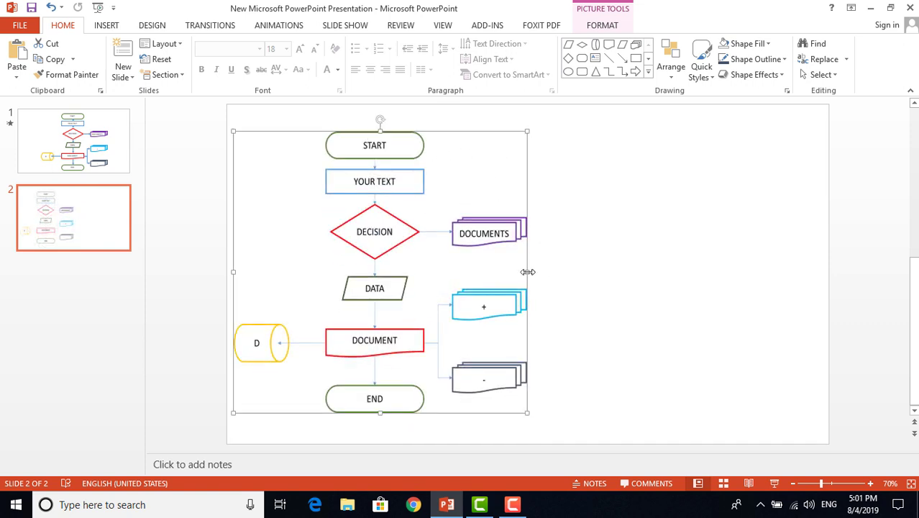
{"action": "left_click_drag", "start_coordinate": [528, 272], "coordinate": [441, 272]}
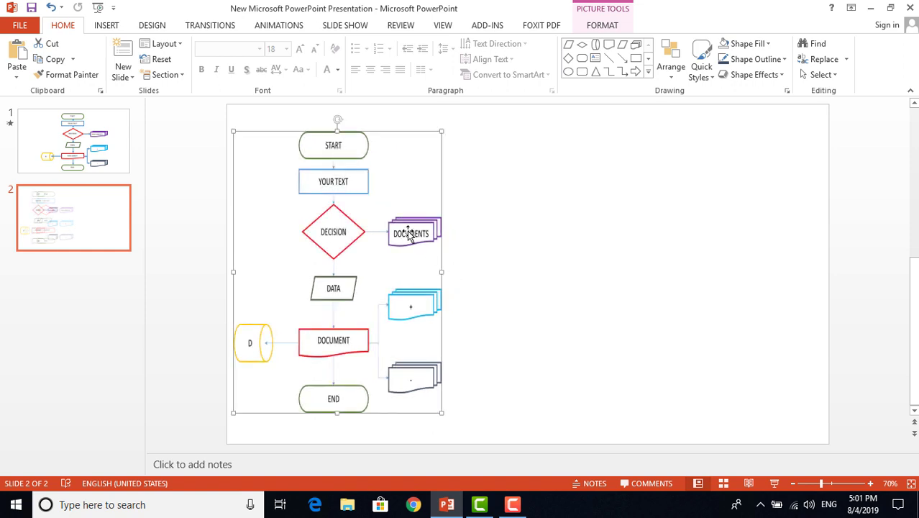
{"action": "left_click", "coordinate": [710, 279]}
{"action": "left_click", "coordinate": [915, 280]}
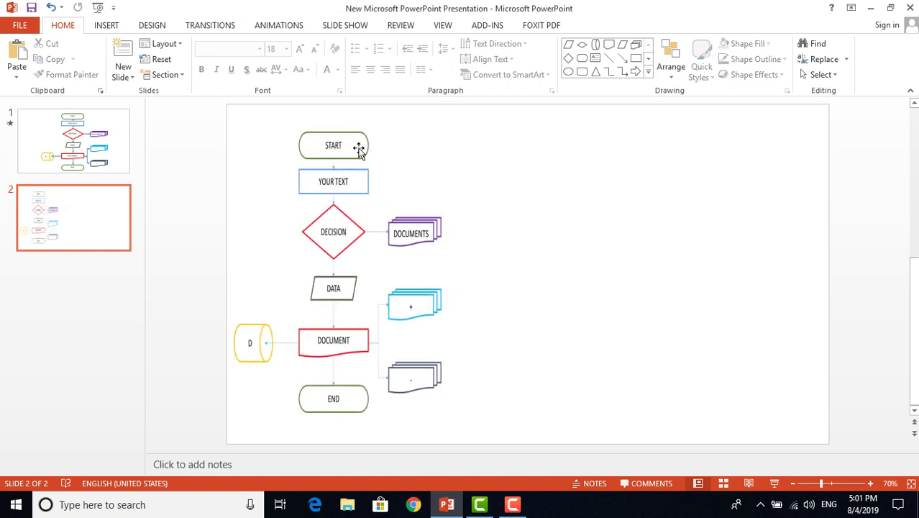
Draw a Rounded Rectangle from Insert > Shapes at the upper right of slide 2
{"action": "left_click", "coordinate": [107, 25]}
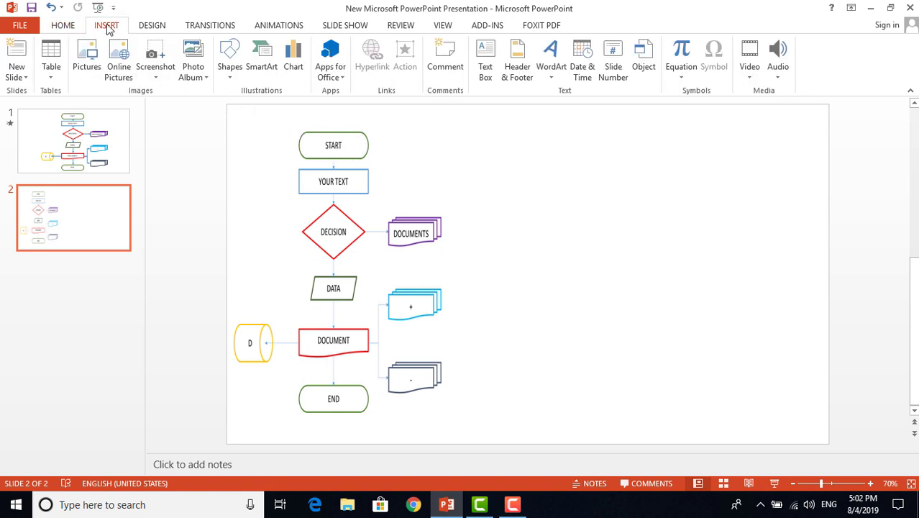
{"action": "left_click", "coordinate": [230, 79]}
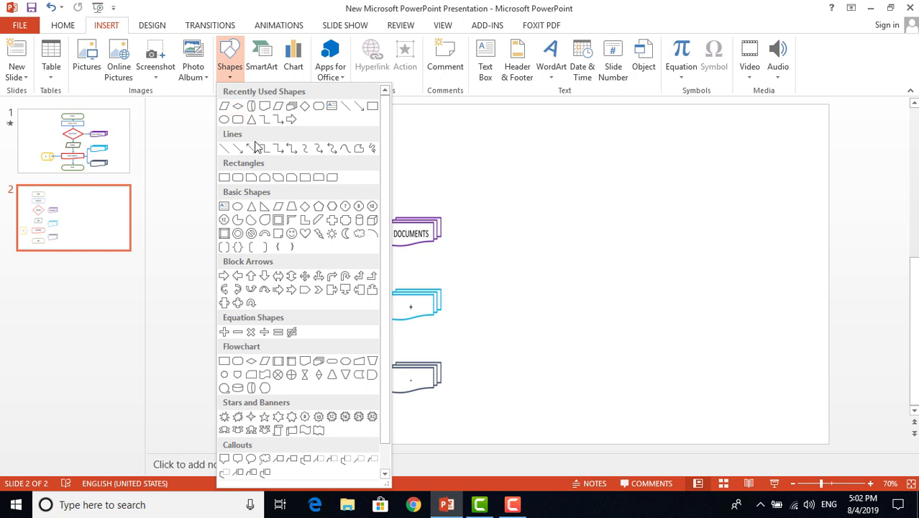
{"action": "left_click", "coordinate": [239, 178]}
{"action": "left_click_drag", "start_coordinate": [515, 140], "coordinate": [664, 168]}
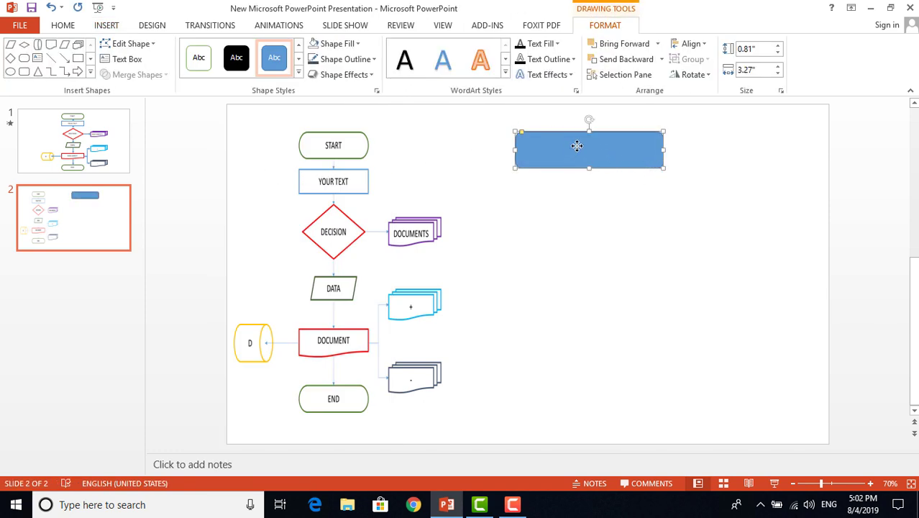
{"action": "left_click_drag", "start_coordinate": [579, 145], "coordinate": [577, 138]}
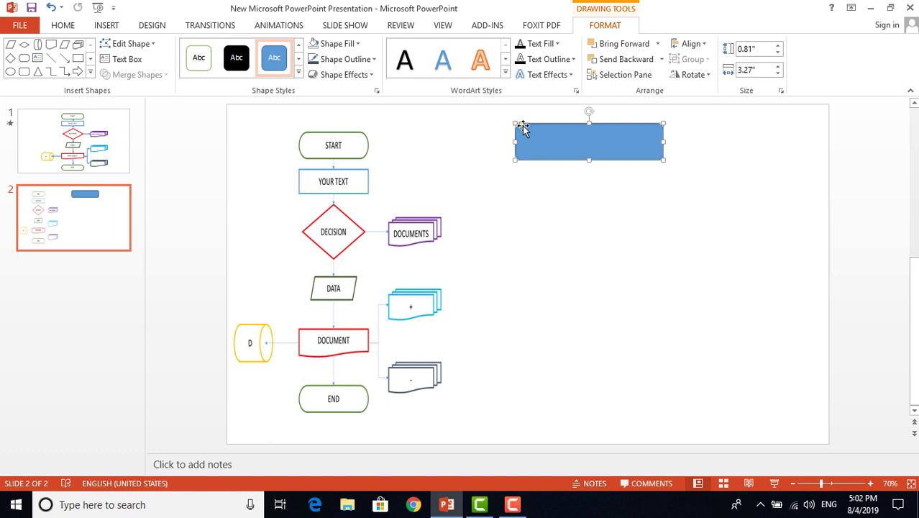
Round the rectangle's ends fully into a pill shape and settle its position
{"action": "left_click_drag", "start_coordinate": [522, 126], "coordinate": [620, 134]}
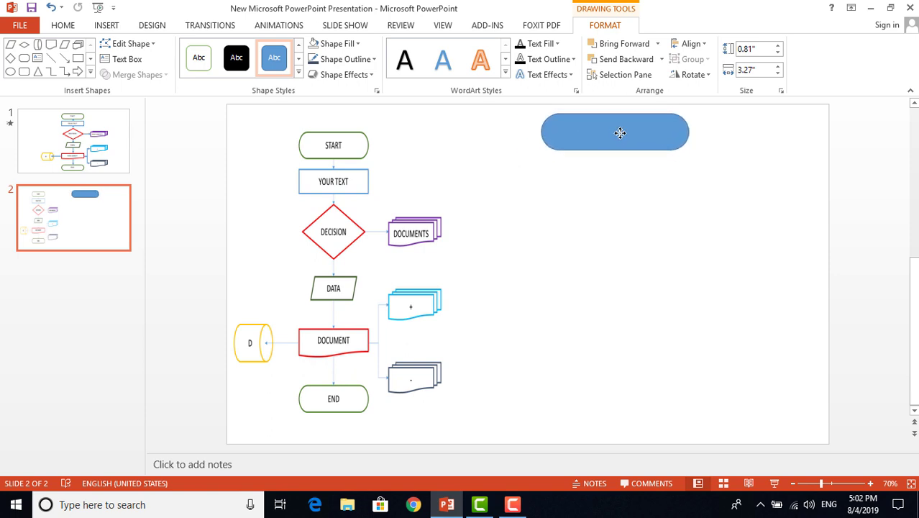
{"action": "left_click_drag", "start_coordinate": [621, 133], "coordinate": [624, 139]}
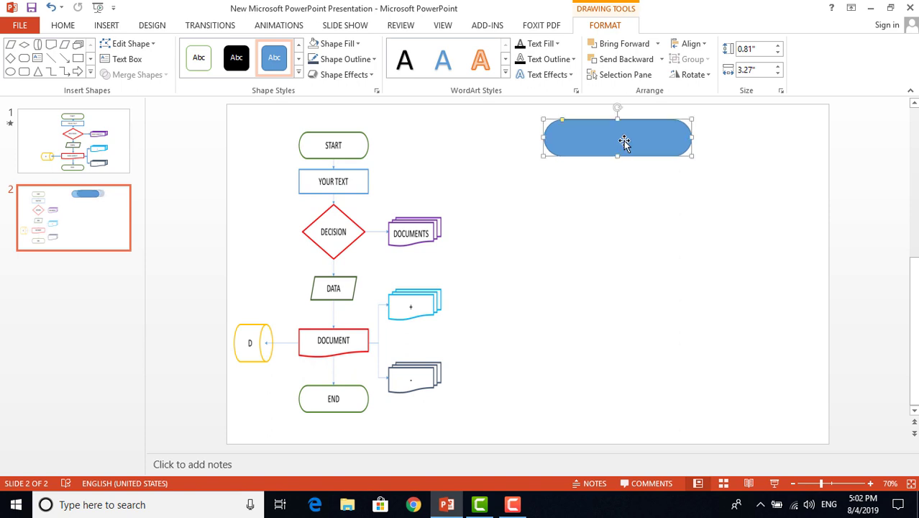
{"action": "left_click", "coordinate": [732, 160]}
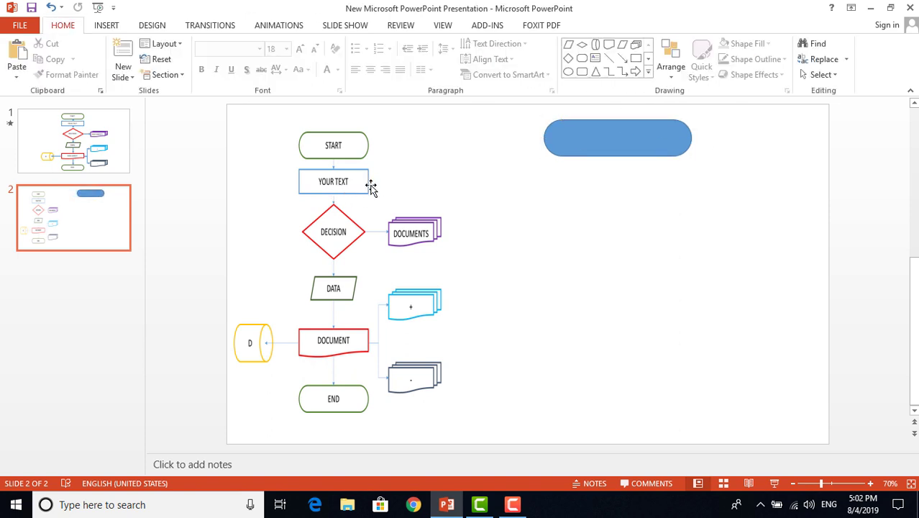
{"action": "left_click", "coordinate": [648, 71]}
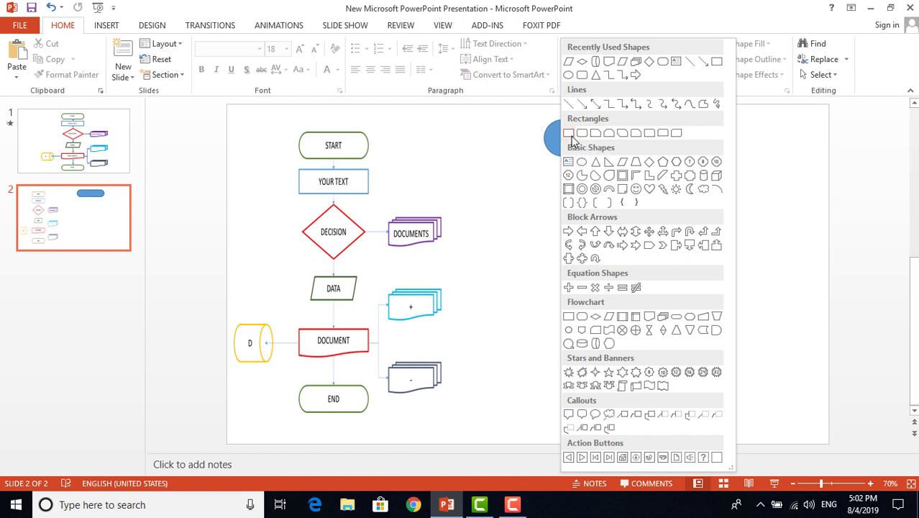
Draw a Rectangle below the pill shape and widen it to match
{"action": "left_click", "coordinate": [572, 137]}
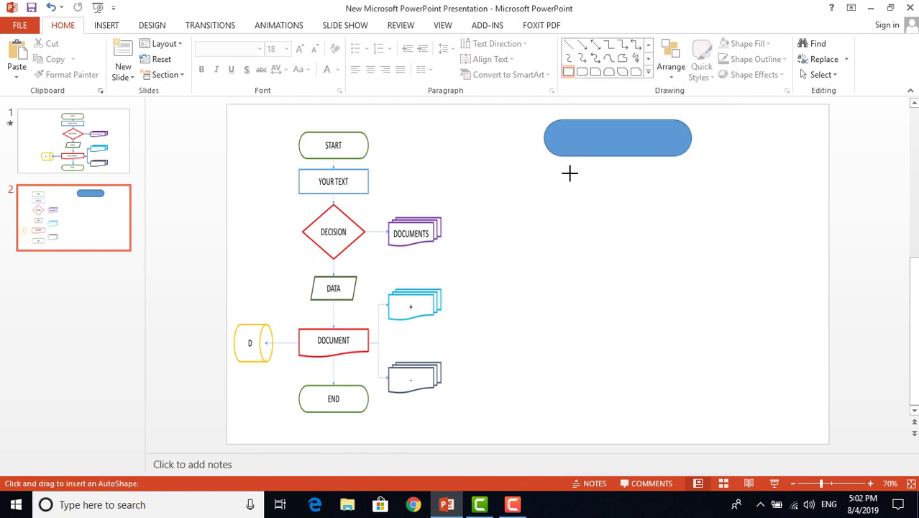
{"action": "mouse_move", "coordinate": [562, 168]}
{"action": "left_mouse_down"}
{"action": "mouse_move", "coordinate": [701, 211]}
{"action": "mouse_move", "coordinate": [650, 197]}
{"action": "mouse_move", "coordinate": [692, 190]}
{"action": "left_mouse_up"}
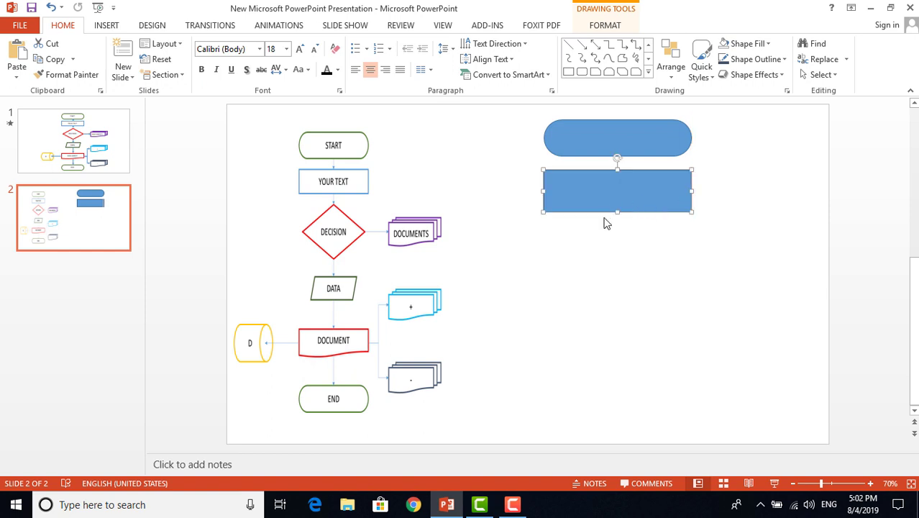
{"action": "left_click_drag", "start_coordinate": [615, 212], "coordinate": [619, 206]}
Shorten the pill slightly and resize the rectangle to line up directly beneath it
{"action": "left_click", "coordinate": [630, 144]}
{"action": "left_click_drag", "start_coordinate": [617, 156], "coordinate": [615, 151]}
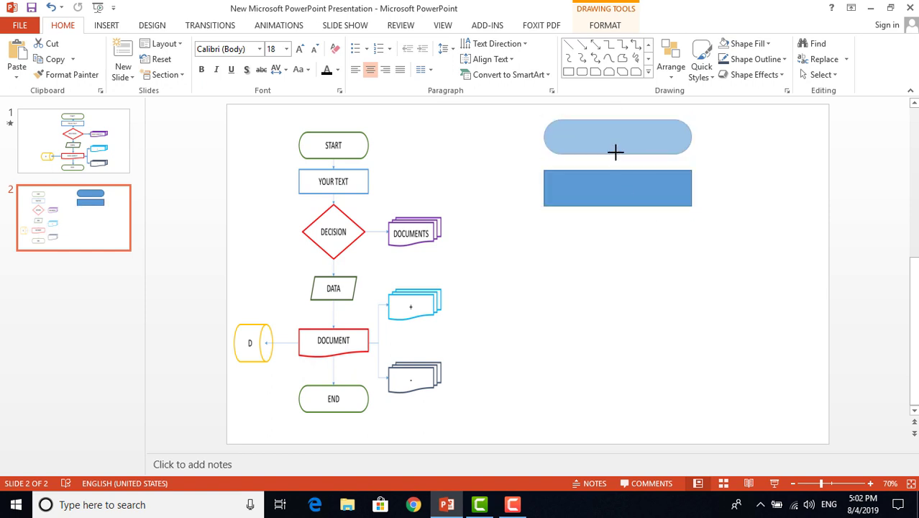
{"action": "mouse_move", "coordinate": [614, 191]}
{"action": "left_mouse_down"}
{"action": "mouse_move", "coordinate": [621, 189]}
{"action": "mouse_move", "coordinate": [613, 187]}
{"action": "left_mouse_up"}
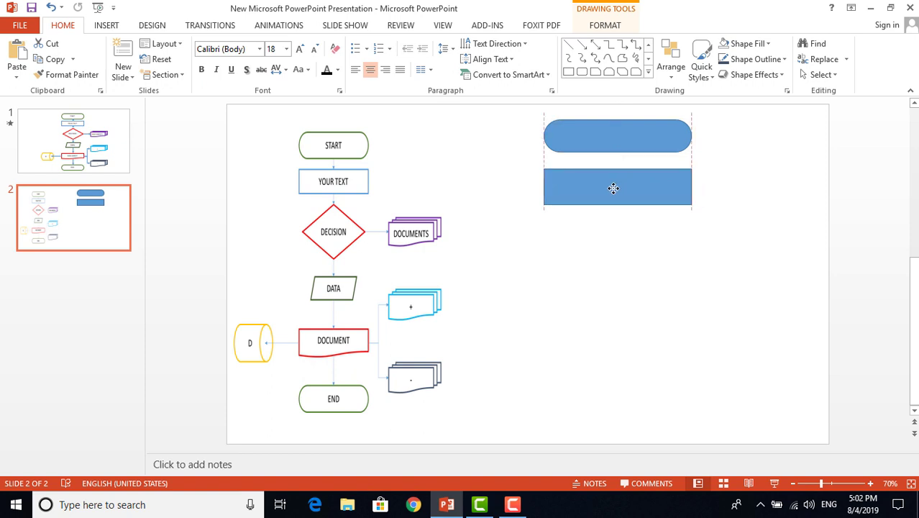
{"action": "mouse_move", "coordinate": [692, 188]}
{"action": "left_mouse_down"}
{"action": "mouse_move", "coordinate": [678, 185]}
{"action": "mouse_move", "coordinate": [692, 187]}
{"action": "left_mouse_up"}
{"action": "left_click_drag", "start_coordinate": [617, 205], "coordinate": [630, 185]}
{"action": "left_click", "coordinate": [738, 195]}
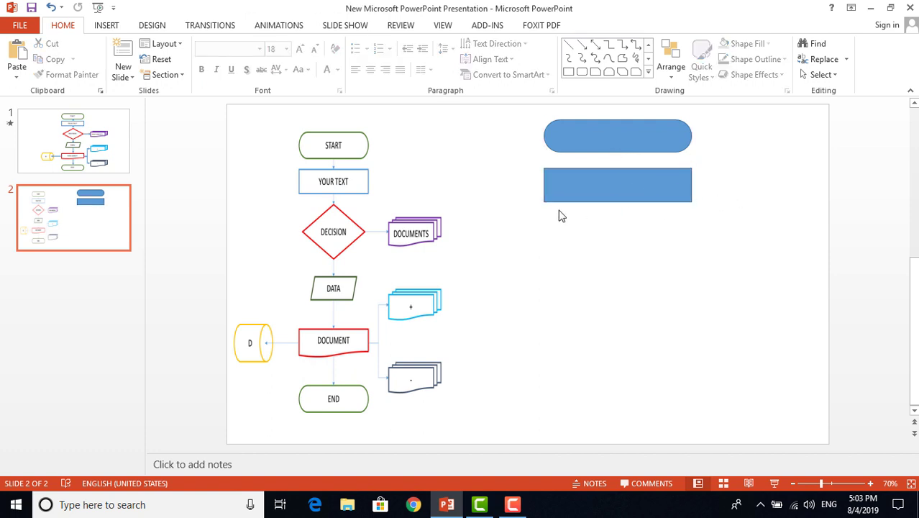
{"action": "left_click", "coordinate": [649, 72]}
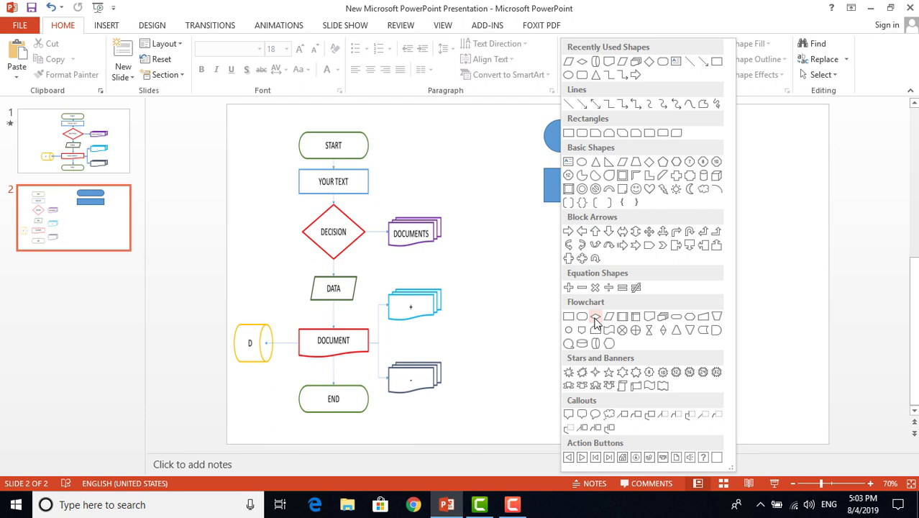
Draw a Decision diamond and centre it under the rectangle using smart guides
{"action": "left_click", "coordinate": [595, 320]}
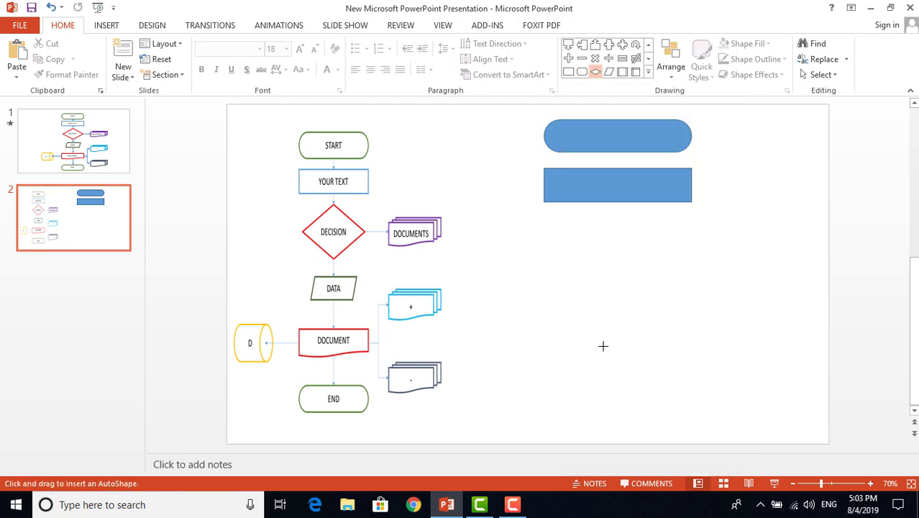
{"action": "left_click_drag", "start_coordinate": [592, 216], "coordinate": [677, 291]}
{"action": "left_click_drag", "start_coordinate": [633, 258], "coordinate": [622, 262]}
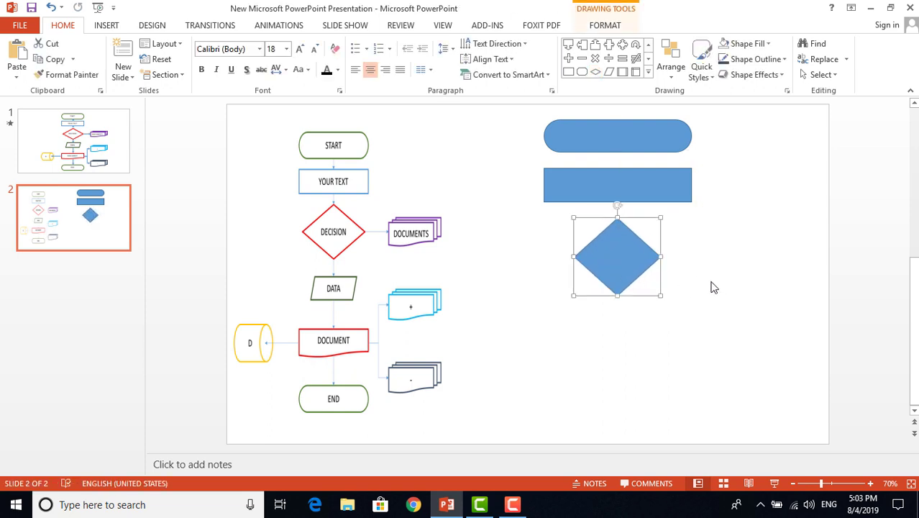
{"action": "left_click", "coordinate": [712, 285]}
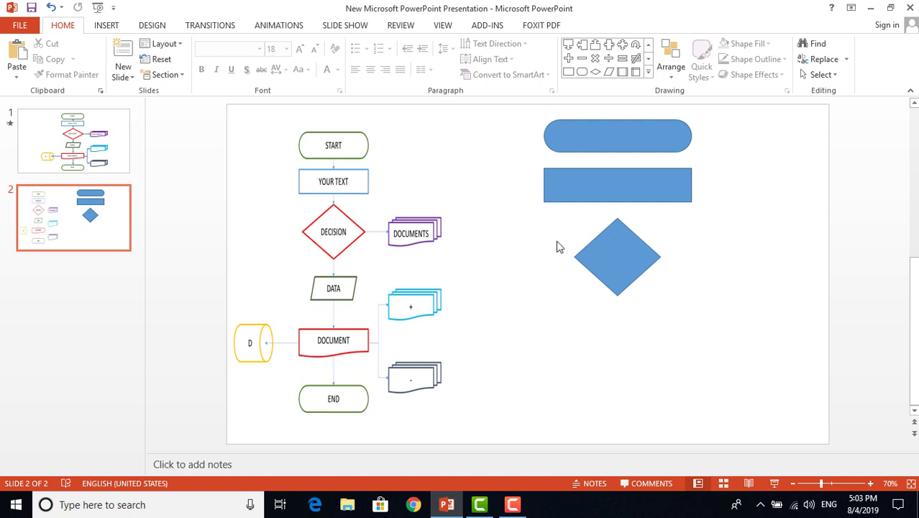
{"action": "left_click", "coordinate": [648, 75]}
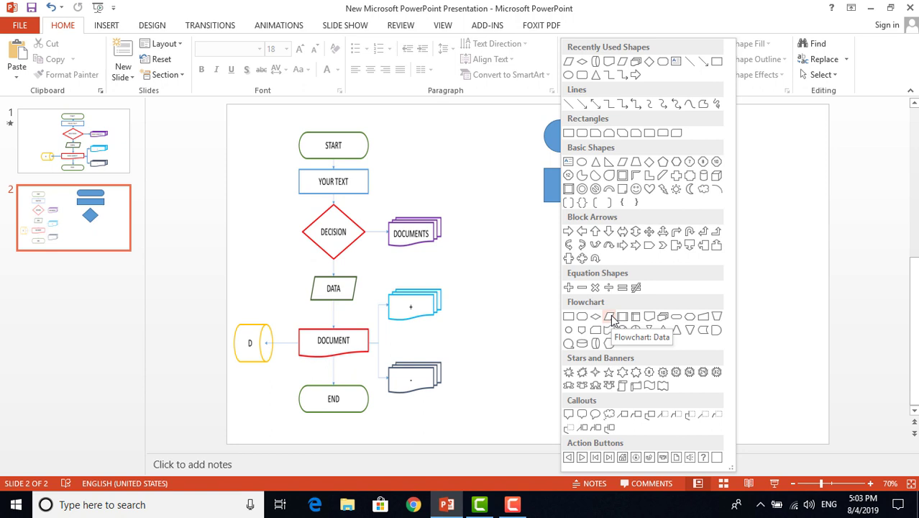
Draw a Flowchart: Data parallelogram under the diamond, then make it narrower and shorter
{"action": "left_click", "coordinate": [611, 318]}
{"action": "left_click_drag", "start_coordinate": [567, 315], "coordinate": [681, 365]}
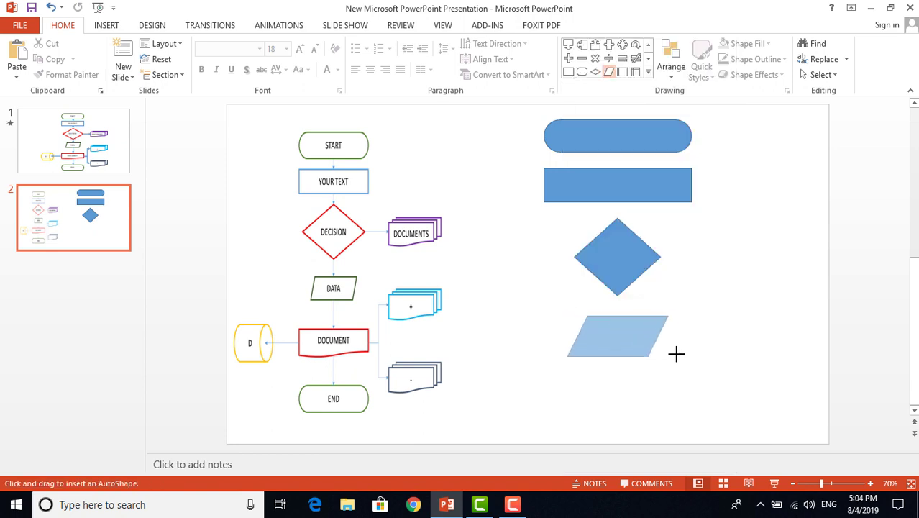
{"action": "left_click_drag", "start_coordinate": [637, 338], "coordinate": [625, 334]}
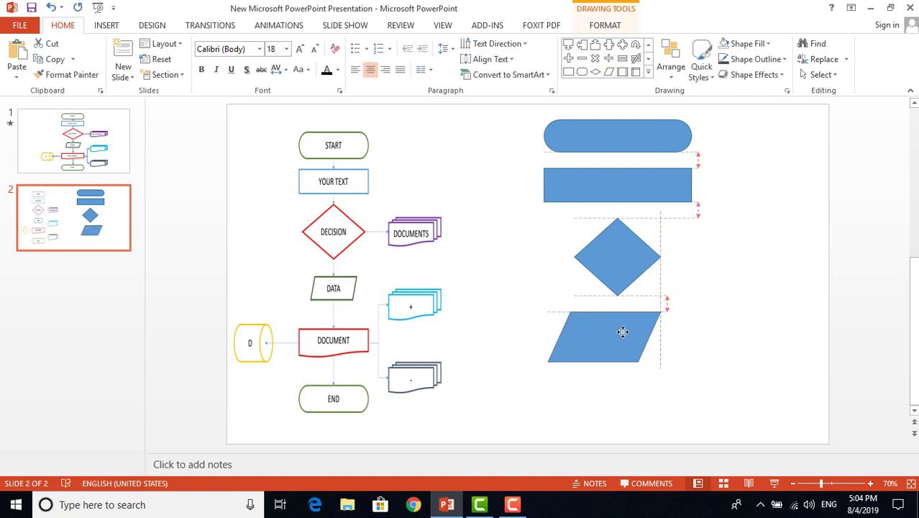
{"action": "left_click_drag", "start_coordinate": [623, 332], "coordinate": [636, 335]}
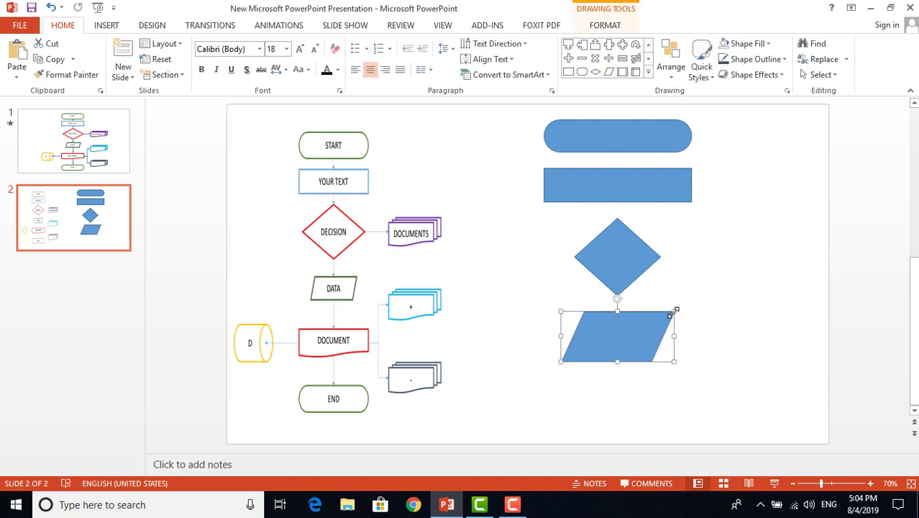
{"action": "left_click_drag", "start_coordinate": [674, 312], "coordinate": [656, 315]}
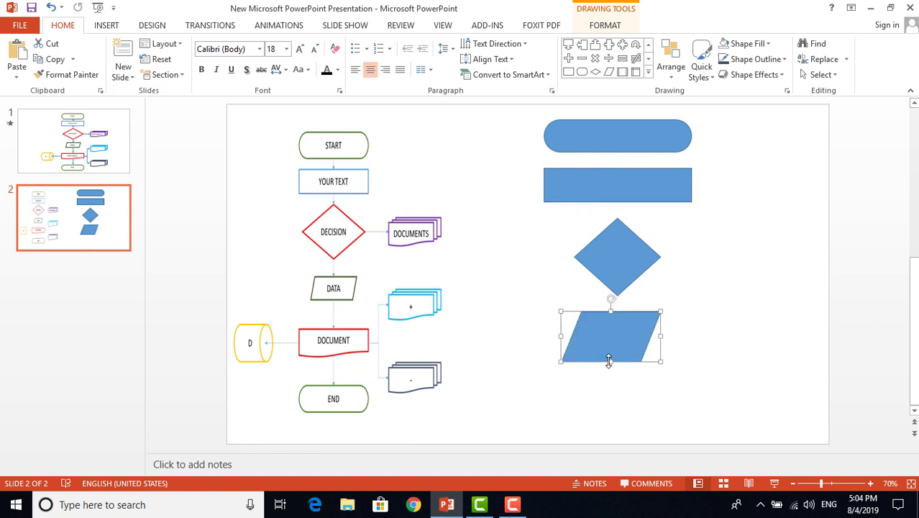
{"action": "left_click_drag", "start_coordinate": [609, 361], "coordinate": [624, 329]}
{"action": "left_click", "coordinate": [698, 351]}
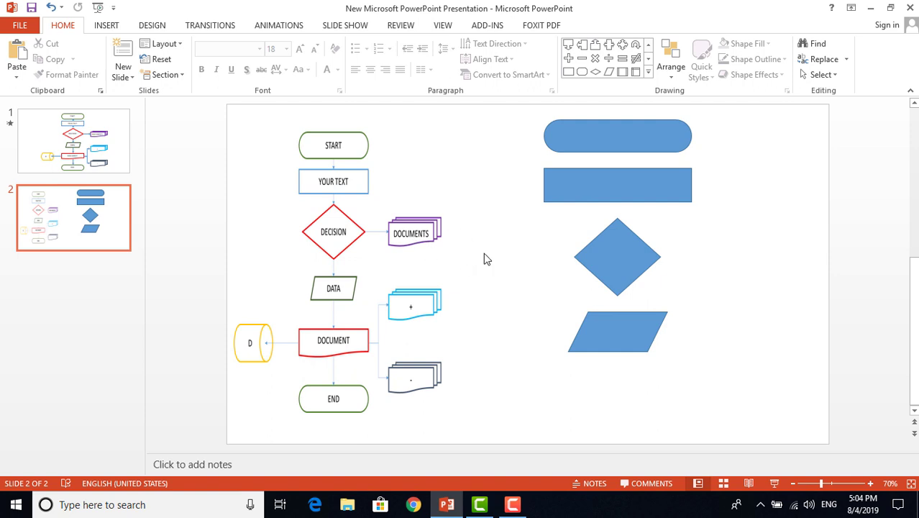
{"action": "left_click", "coordinate": [648, 72]}
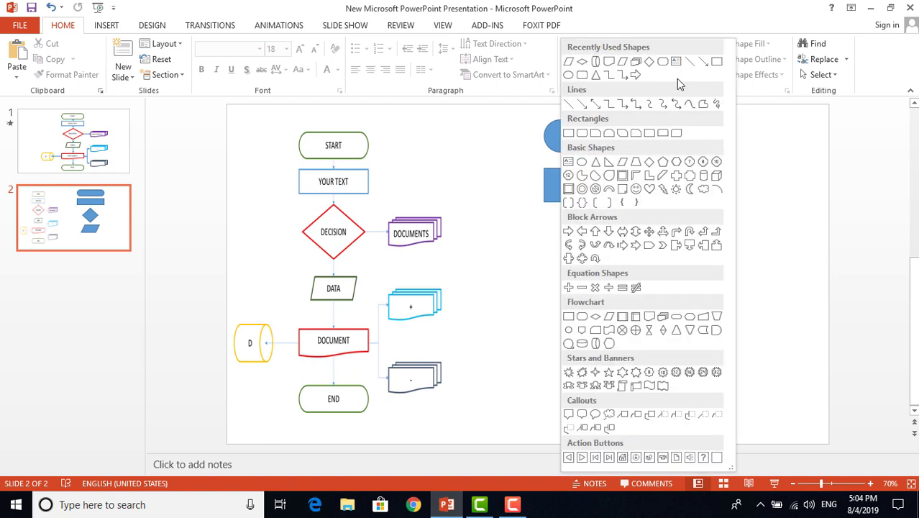
Draw a Flowchart: Multidocument shape to the right of the diamond
{"action": "left_click", "coordinate": [637, 62]}
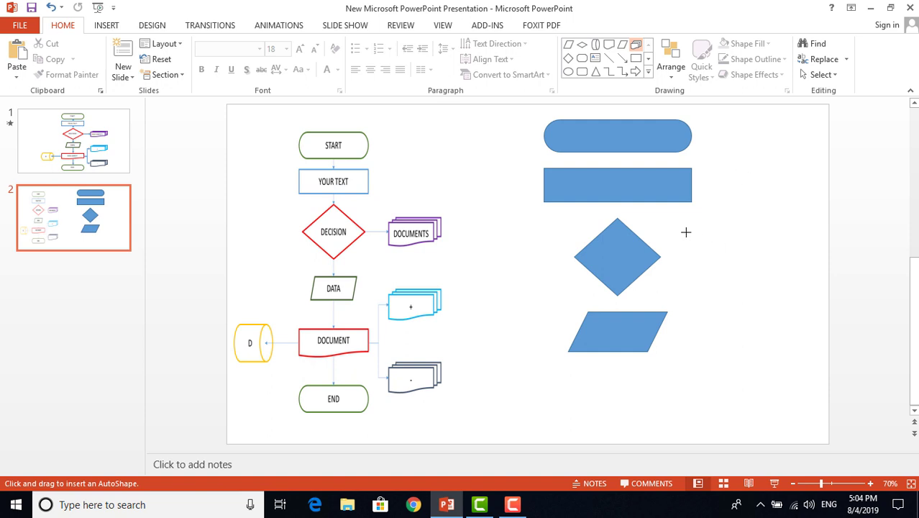
{"action": "left_click_drag", "start_coordinate": [686, 232], "coordinate": [787, 278]}
{"action": "left_click_drag", "start_coordinate": [749, 250], "coordinate": [757, 259]}
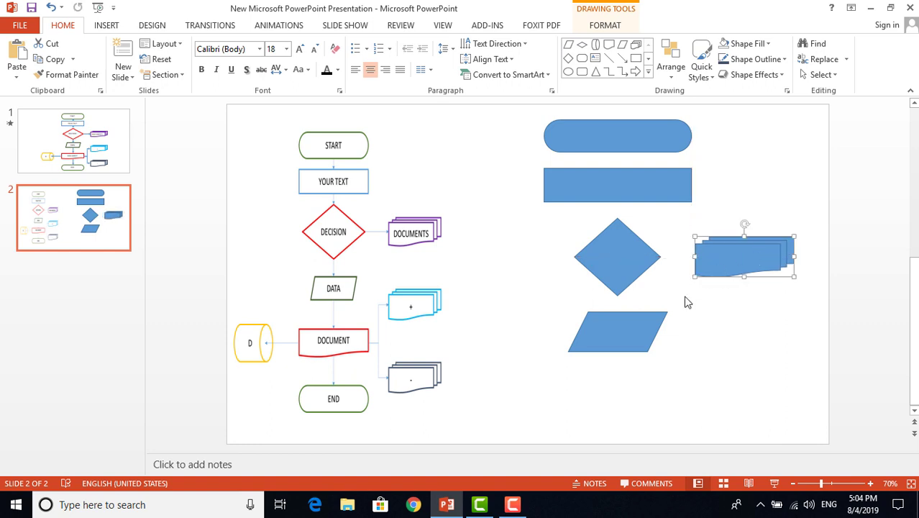
Make the parallelogram slightly shorter and narrower, centred under the diamond
{"action": "left_click", "coordinate": [646, 322]}
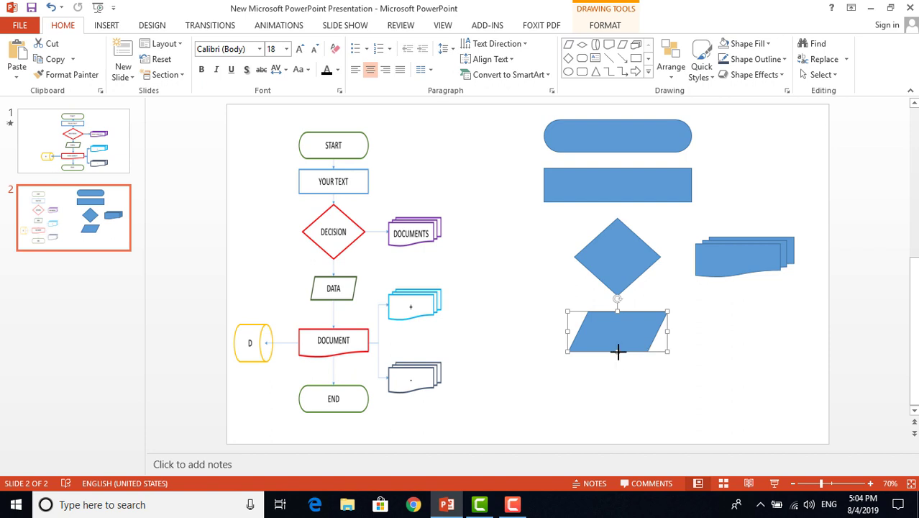
{"action": "left_click_drag", "start_coordinate": [618, 351], "coordinate": [618, 347]}
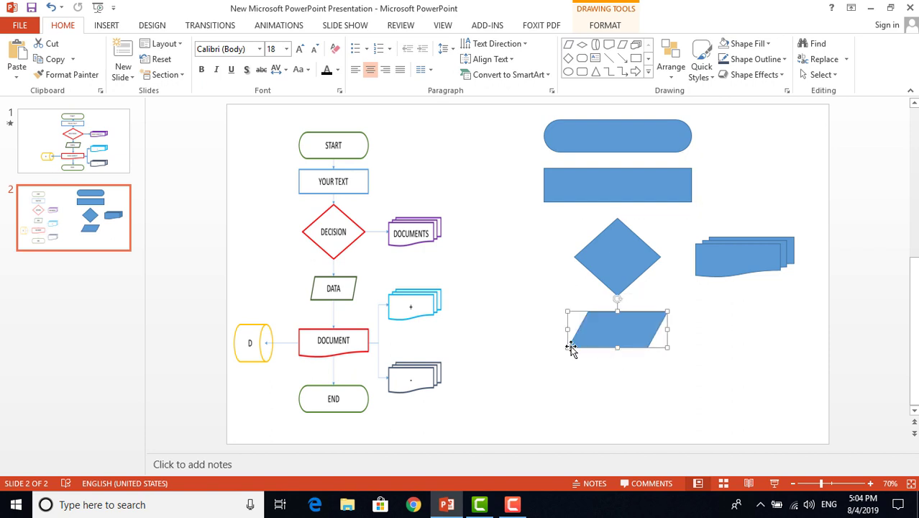
{"action": "left_click_drag", "start_coordinate": [566, 349], "coordinate": [579, 346]}
{"action": "mouse_move", "coordinate": [652, 332]}
{"action": "left_mouse_down"}
{"action": "mouse_move", "coordinate": [625, 329]}
{"action": "mouse_move", "coordinate": [636, 329]}
{"action": "left_mouse_up"}
{"action": "left_click", "coordinate": [720, 338]}
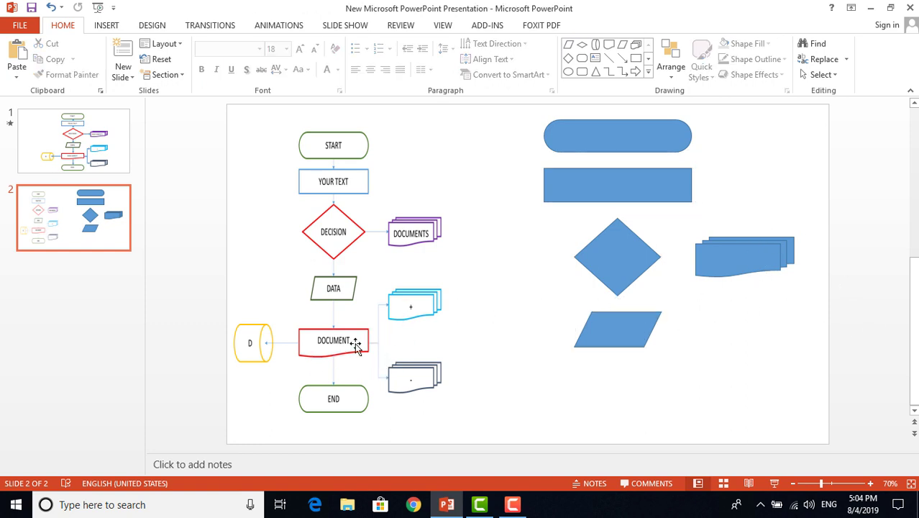
Draw a Flowchart: Document shape aligned beneath the parallelogram
{"action": "left_click", "coordinate": [648, 73]}
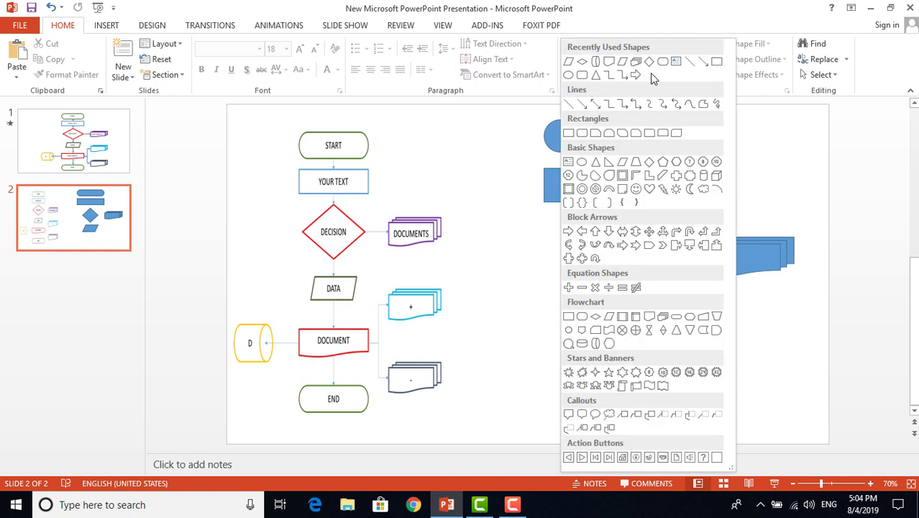
{"action": "left_click", "coordinate": [610, 64]}
{"action": "left_click_drag", "start_coordinate": [561, 366], "coordinate": [673, 409]}
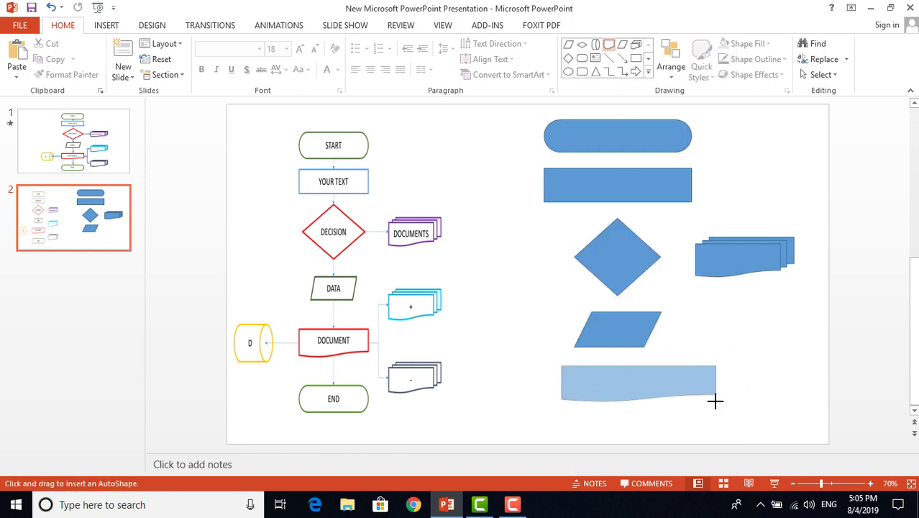
{"action": "left_click_drag", "start_coordinate": [672, 409], "coordinate": [717, 398]}
{"action": "mouse_move", "coordinate": [661, 386]}
{"action": "left_mouse_down"}
{"action": "mouse_move", "coordinate": [639, 385]}
{"action": "mouse_move", "coordinate": [692, 380]}
{"action": "left_mouse_up"}
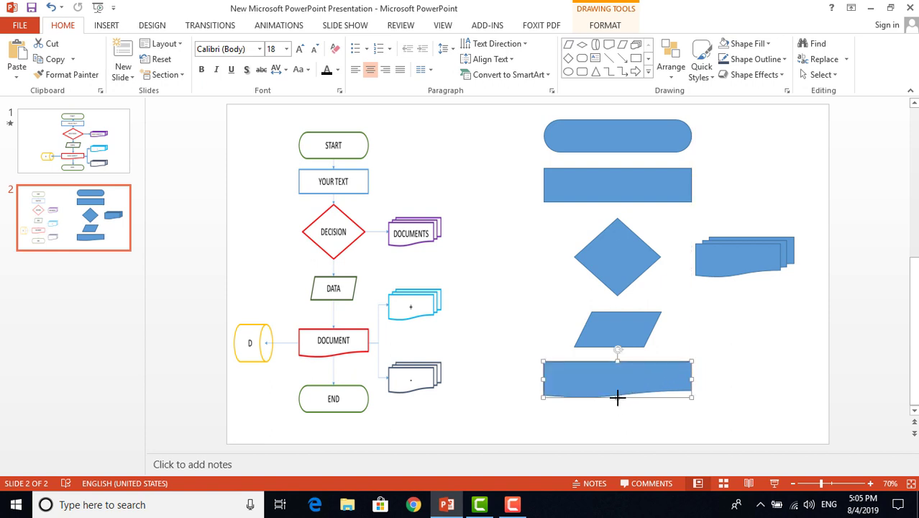
Nudge the document, parallelogram, diamond and multidocument shapes into even spacing
{"action": "left_click_drag", "start_coordinate": [616, 395], "coordinate": [616, 396]}
{"action": "mouse_move", "coordinate": [625, 330]}
{"action": "left_mouse_down"}
{"action": "mouse_move", "coordinate": [615, 343]}
{"action": "mouse_move", "coordinate": [633, 325]}
{"action": "left_mouse_up"}
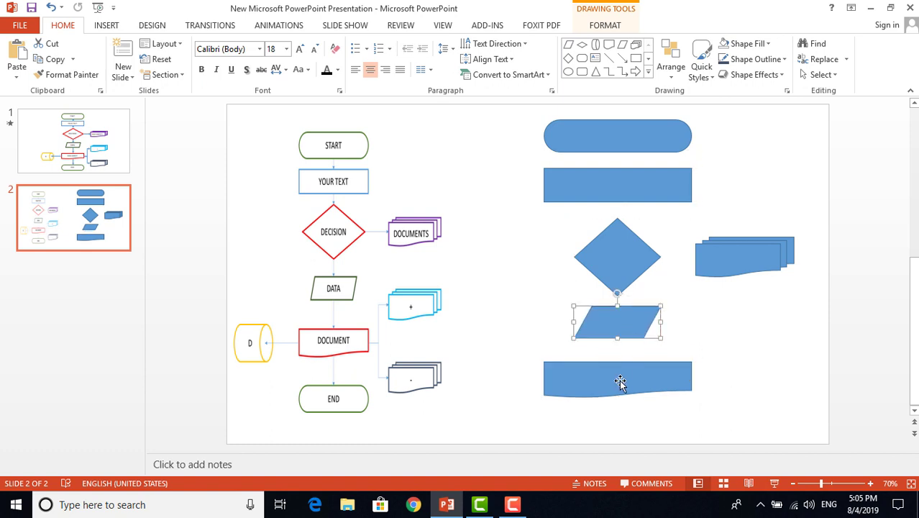
{"action": "left_click_drag", "start_coordinate": [620, 382], "coordinate": [622, 367]}
{"action": "left_click_drag", "start_coordinate": [620, 275], "coordinate": [622, 269]}
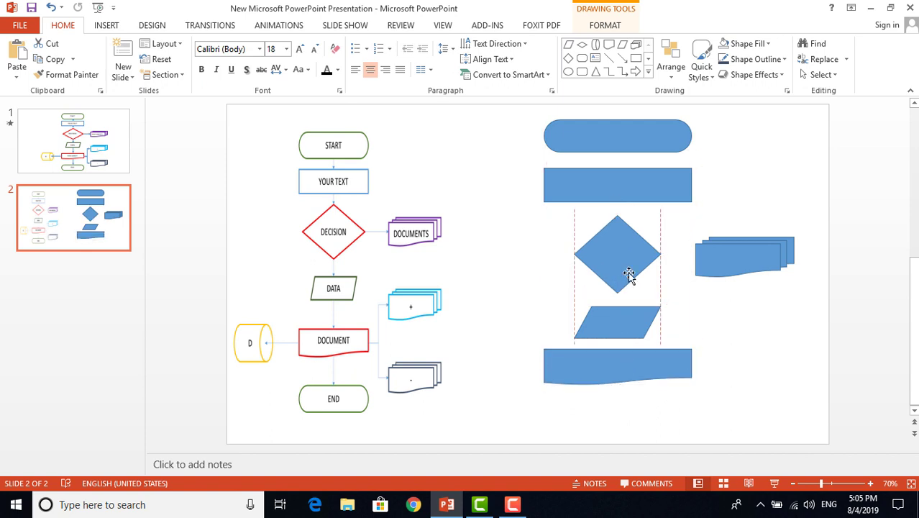
{"action": "mouse_move", "coordinate": [739, 266]}
{"action": "left_mouse_down"}
{"action": "mouse_move", "coordinate": [737, 256]}
{"action": "mouse_move", "coordinate": [734, 263]}
{"action": "left_mouse_up"}
Ctrl-drag a copy of the top pill terminator down below the document shape
{"action": "left_click", "coordinate": [763, 322]}
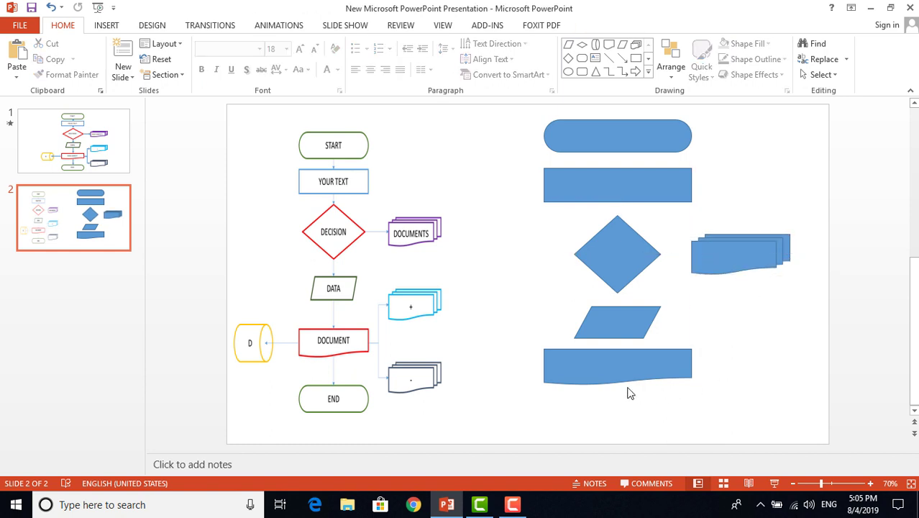
{"action": "left_click", "coordinate": [611, 374]}
{"action": "left_click", "coordinate": [531, 418]}
{"action": "left_click", "coordinate": [633, 136]}
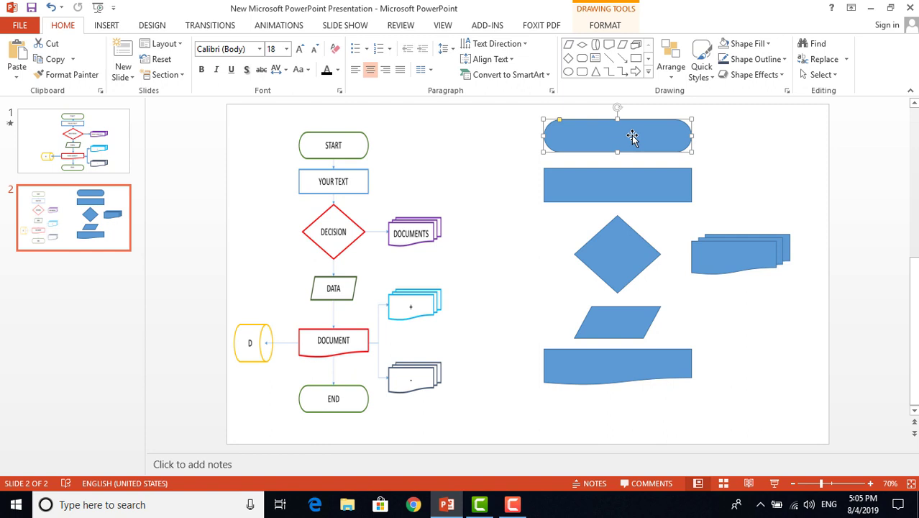
{"action": "left_click_drag", "start_coordinate": [633, 136], "coordinate": [632, 418]}
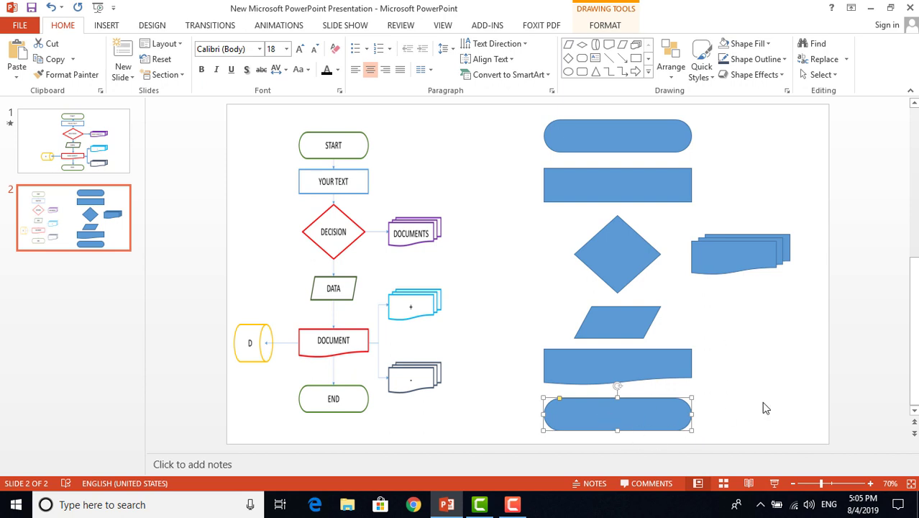
{"action": "left_click", "coordinate": [759, 406]}
{"action": "left_click", "coordinate": [638, 407]}
{"action": "left_click", "coordinate": [722, 366]}
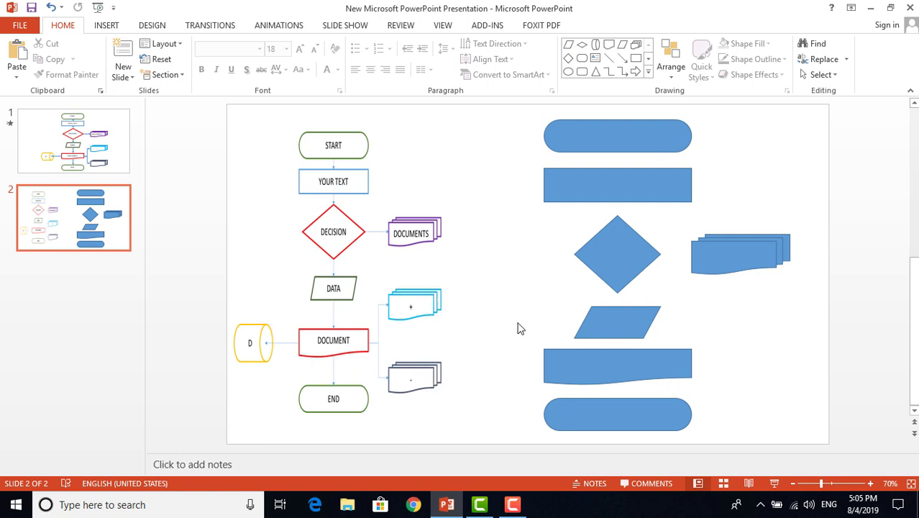
Copy the multi-document shape downward to make a second one near the slide bottom
{"action": "left_click", "coordinate": [756, 269]}
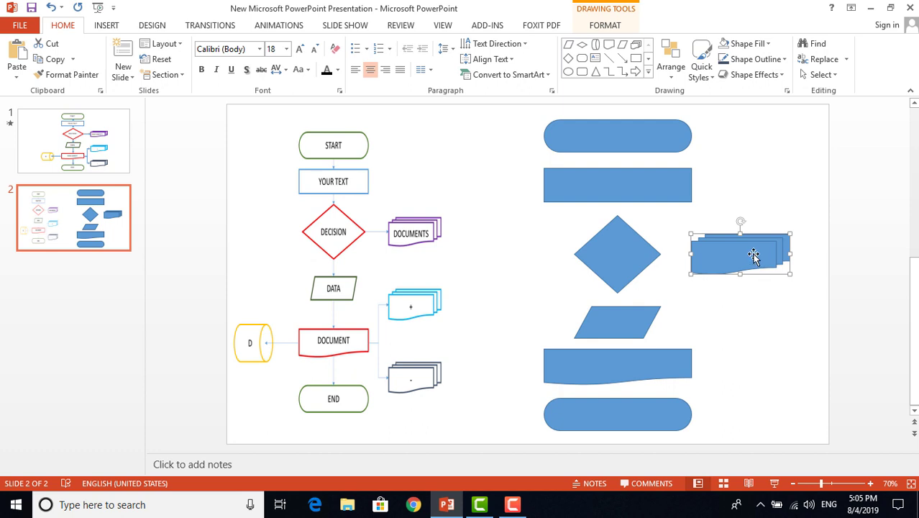
{"action": "mouse_move", "coordinate": [753, 257]}
{"action": "left_mouse_down"}
{"action": "mouse_move", "coordinate": [783, 347]}
{"action": "mouse_move", "coordinate": [770, 346]}
{"action": "left_mouse_up"}
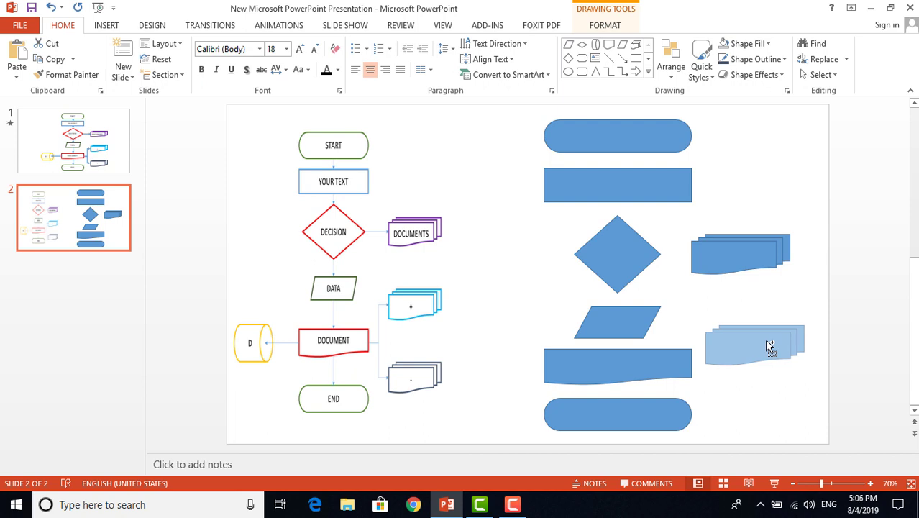
{"action": "left_click_drag", "start_coordinate": [769, 347], "coordinate": [775, 409]}
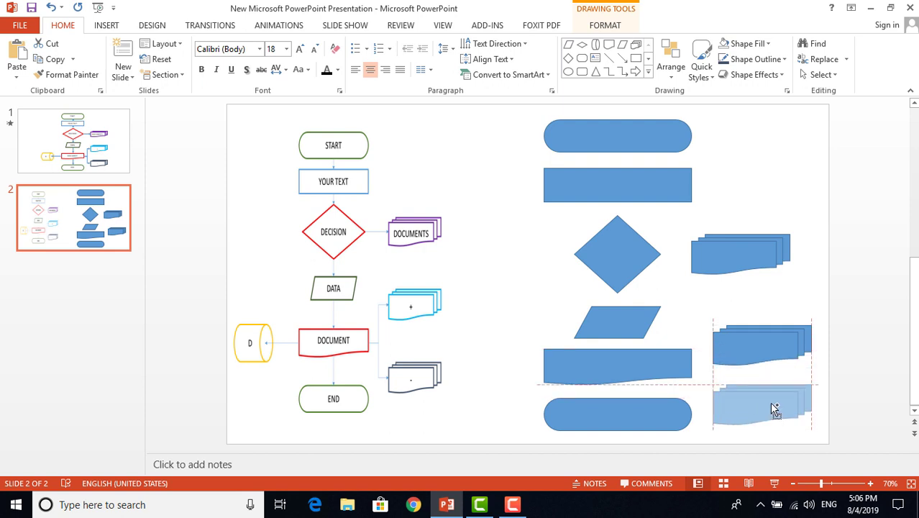
{"action": "left_click", "coordinate": [779, 344]}
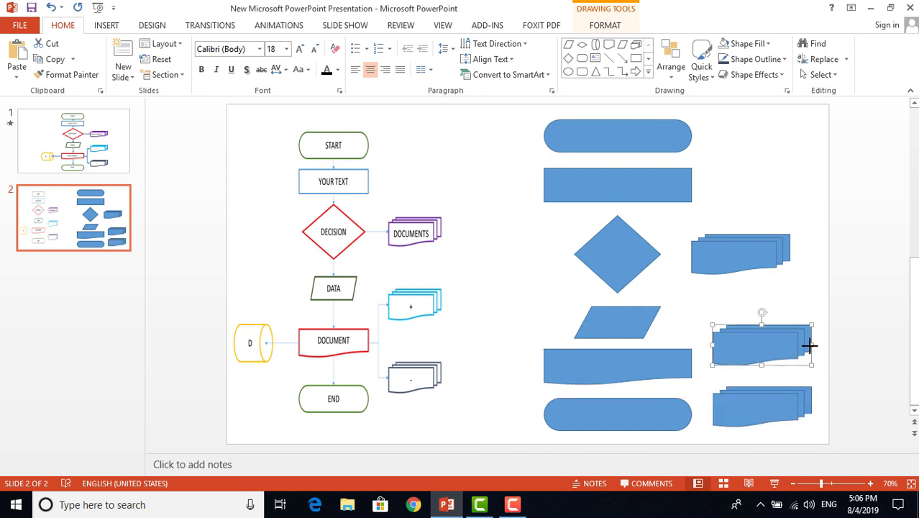
Narrow the upper and bottom multi-document shapes to a matching width
{"action": "left_click_drag", "start_coordinate": [809, 346], "coordinate": [789, 348]}
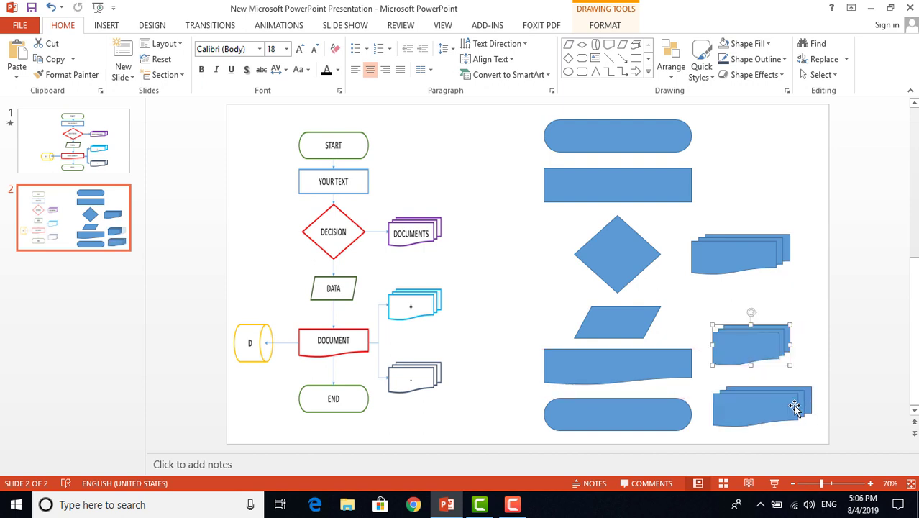
{"action": "left_click", "coordinate": [796, 407]}
{"action": "left_click_drag", "start_coordinate": [813, 409], "coordinate": [769, 407]}
{"action": "left_click", "coordinate": [737, 262]}
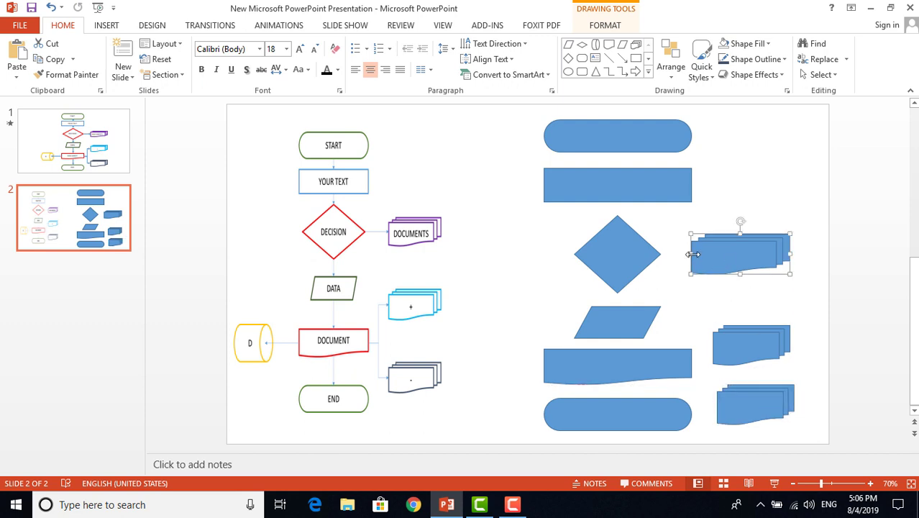
{"action": "left_click_drag", "start_coordinate": [691, 254], "coordinate": [713, 254]}
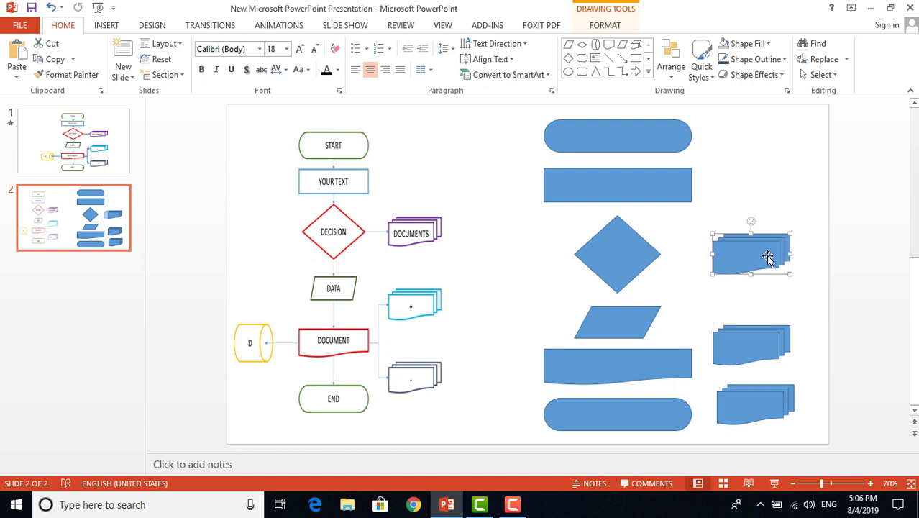
Resize and realign the wide wavy document shape within the main column
{"action": "left_click", "coordinate": [656, 360]}
{"action": "left_click_drag", "start_coordinate": [689, 367], "coordinate": [660, 367]}
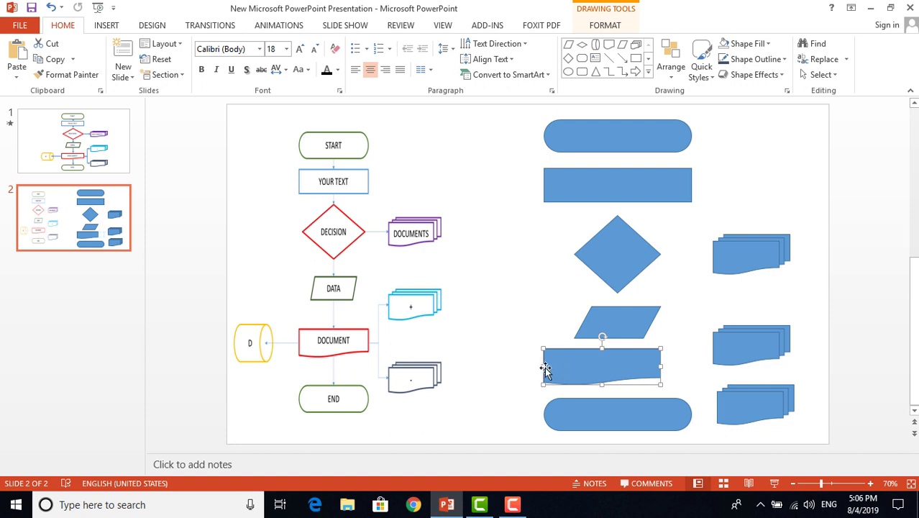
{"action": "left_click_drag", "start_coordinate": [544, 369], "coordinate": [560, 366]}
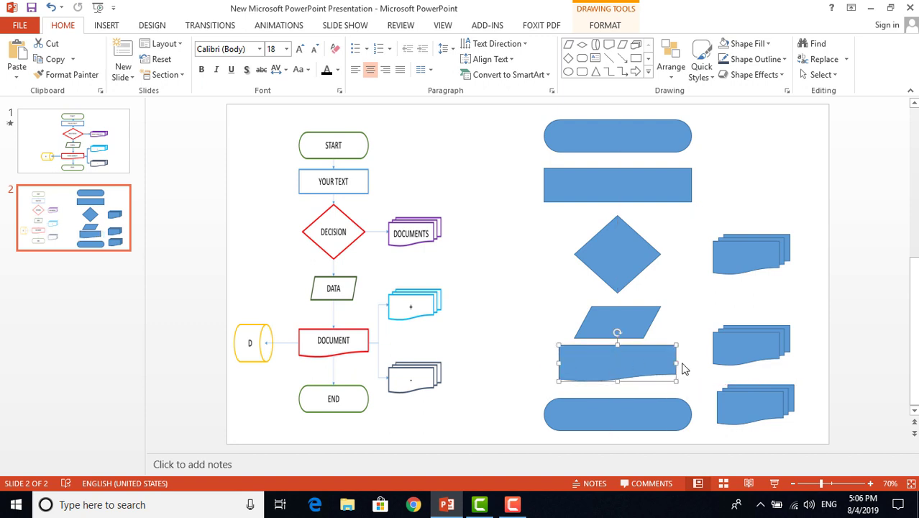
{"action": "mouse_move", "coordinate": [678, 362]}
{"action": "left_mouse_down"}
{"action": "mouse_move", "coordinate": [692, 362]}
{"action": "mouse_move", "coordinate": [633, 359]}
{"action": "mouse_move", "coordinate": [692, 363]}
{"action": "mouse_move", "coordinate": [640, 367]}
{"action": "left_mouse_up"}
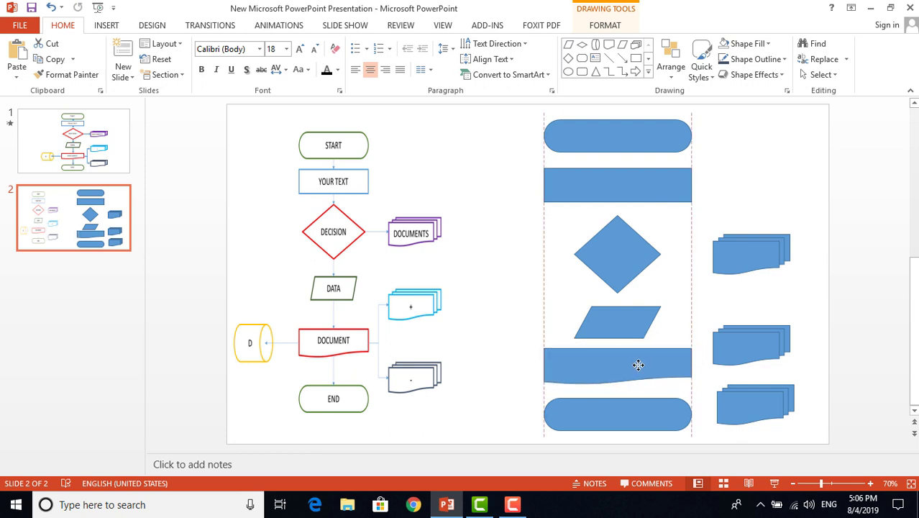
Align the middle and bottom multi-document shapes with the top one, the middle level with the parallelogram
{"action": "left_click_drag", "start_coordinate": [735, 344], "coordinate": [746, 345]}
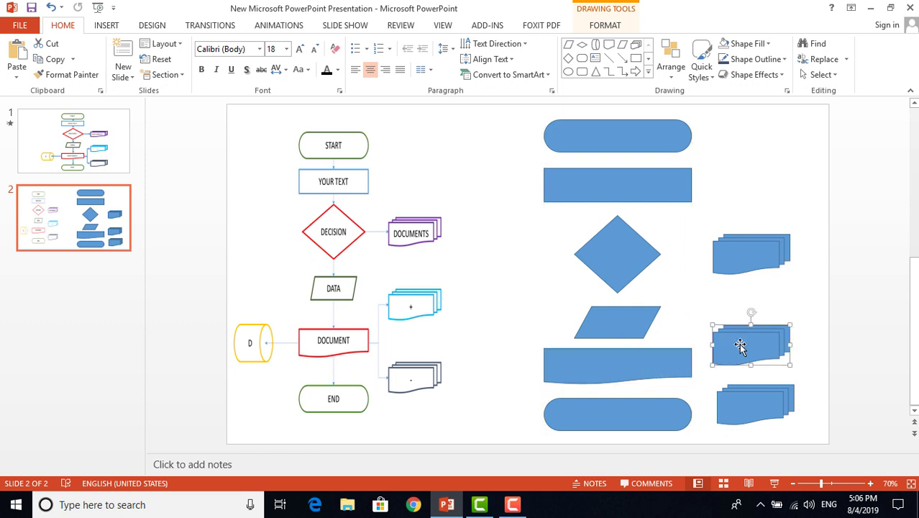
{"action": "mouse_move", "coordinate": [749, 404]}
{"action": "left_mouse_down"}
{"action": "mouse_move", "coordinate": [758, 400]}
{"action": "mouse_move", "coordinate": [754, 407]}
{"action": "left_mouse_up"}
{"action": "left_click_drag", "start_coordinate": [755, 352], "coordinate": [755, 329]}
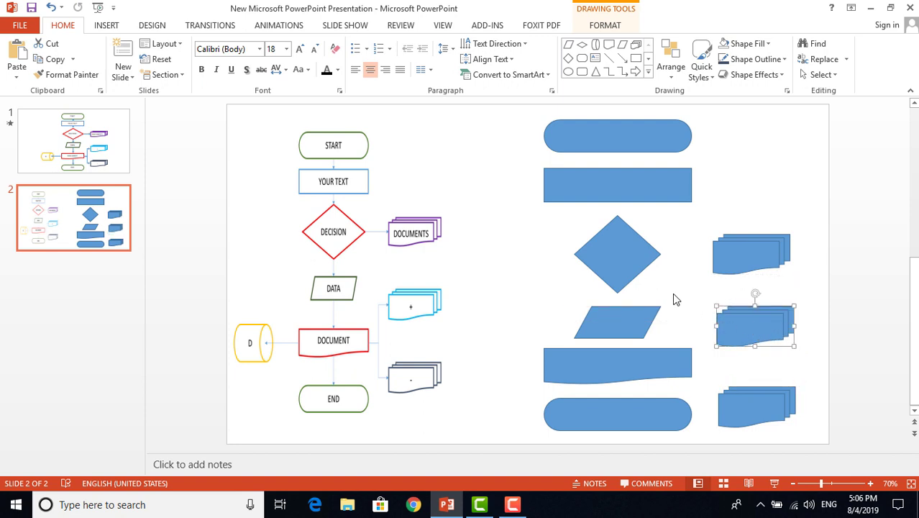
{"action": "left_click", "coordinate": [632, 267]}
{"action": "left_click_drag", "start_coordinate": [755, 322], "coordinate": [758, 322]}
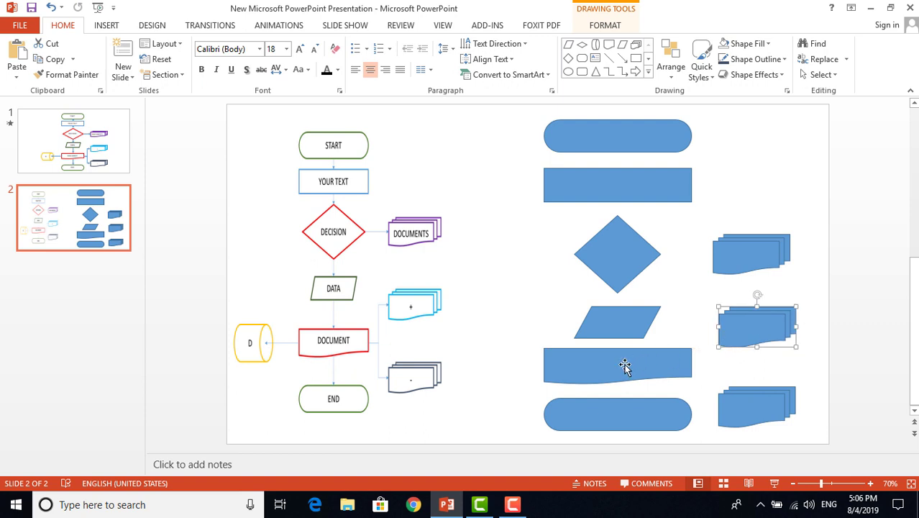
Lower the wavy document and terminator slightly and space the lower multi-document shapes evenly
{"action": "left_click_drag", "start_coordinate": [625, 365], "coordinate": [626, 370]}
{"action": "left_click_drag", "start_coordinate": [619, 411], "coordinate": [621, 412]}
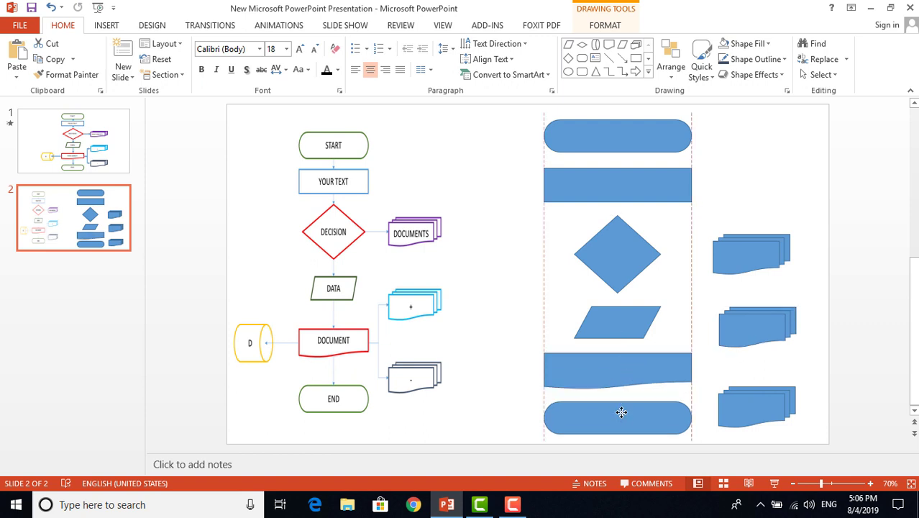
{"action": "mouse_move", "coordinate": [749, 405]}
{"action": "left_mouse_down"}
{"action": "mouse_move", "coordinate": [767, 394]}
{"action": "mouse_move", "coordinate": [754, 388]}
{"action": "mouse_move", "coordinate": [758, 372]}
{"action": "left_mouse_up"}
{"action": "left_click_drag", "start_coordinate": [755, 334], "coordinate": [758, 329]}
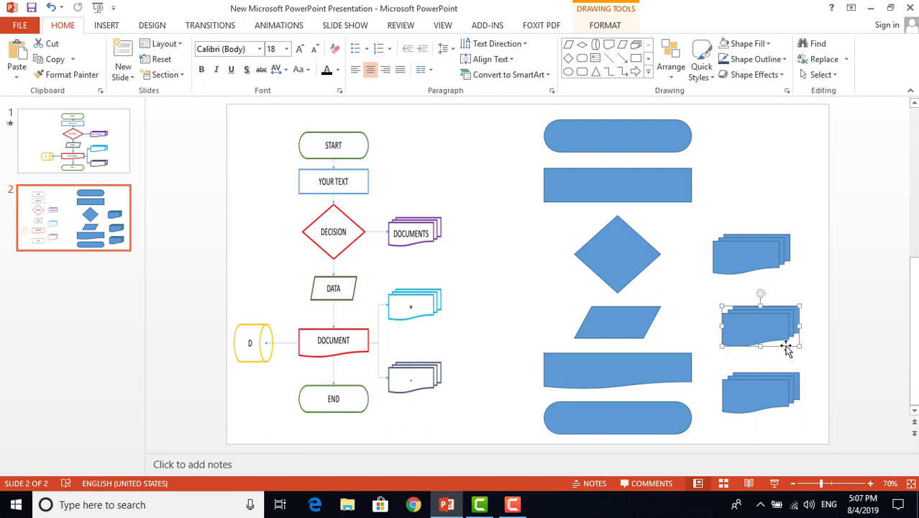
{"action": "left_click", "coordinate": [810, 349]}
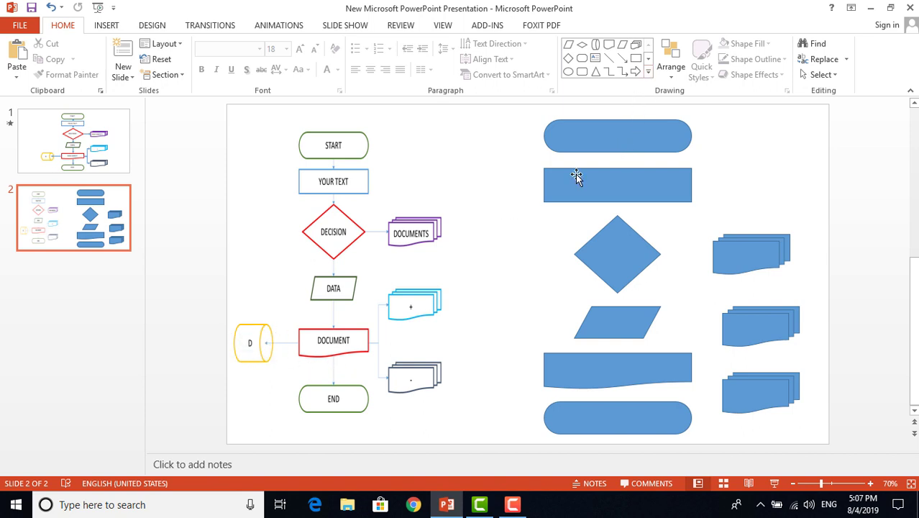
Draw a Flowchart: Direct Access Storage cylinder left of the wavy document shape
{"action": "left_click", "coordinate": [648, 74]}
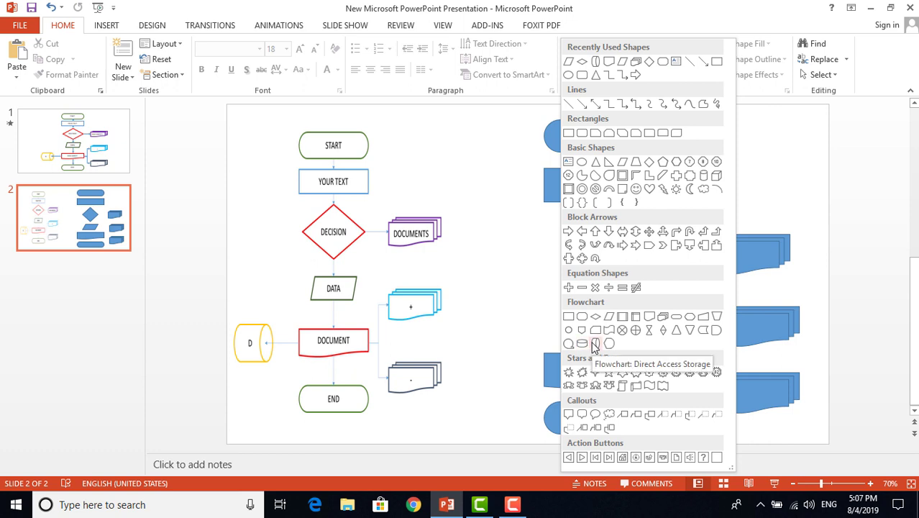
{"action": "left_click", "coordinate": [595, 343]}
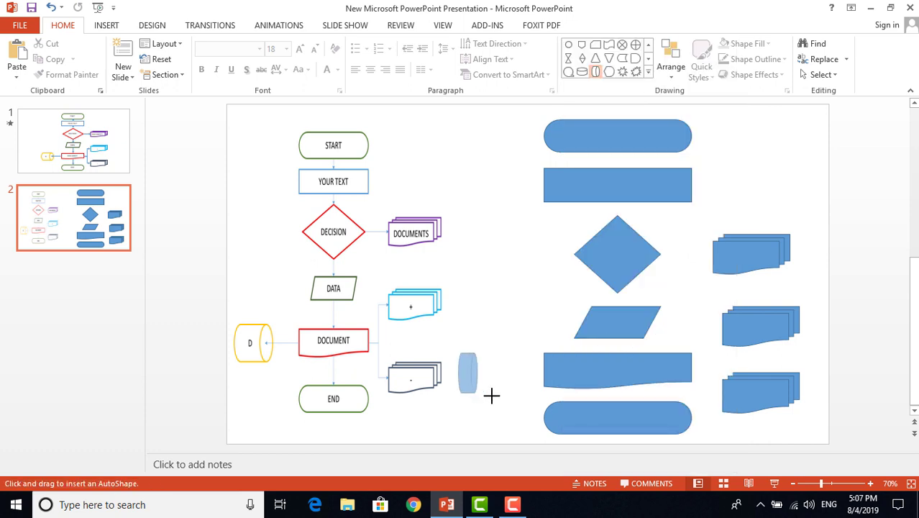
{"action": "mouse_move", "coordinate": [458, 353]}
{"action": "left_mouse_down"}
{"action": "mouse_move", "coordinate": [509, 393]}
{"action": "mouse_move", "coordinate": [487, 374]}
{"action": "left_mouse_up"}
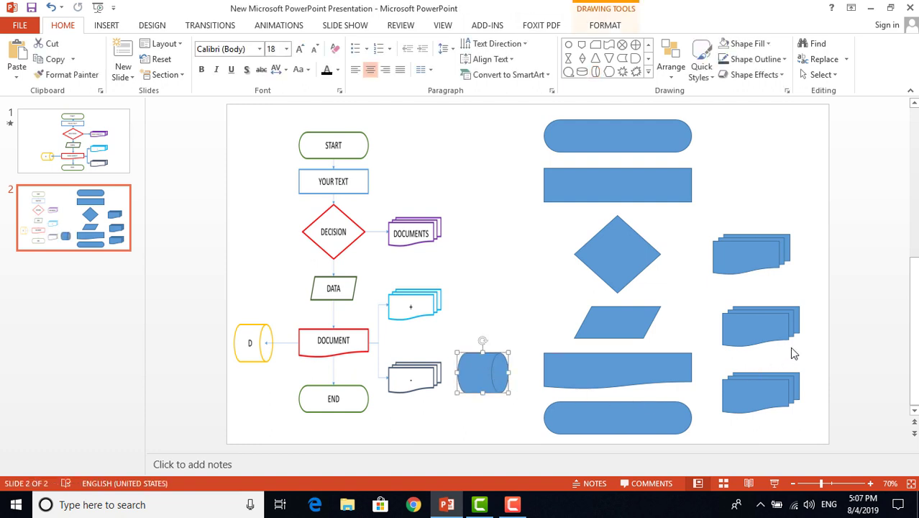
{"action": "left_click", "coordinate": [816, 343]}
{"action": "left_click", "coordinate": [610, 134]}
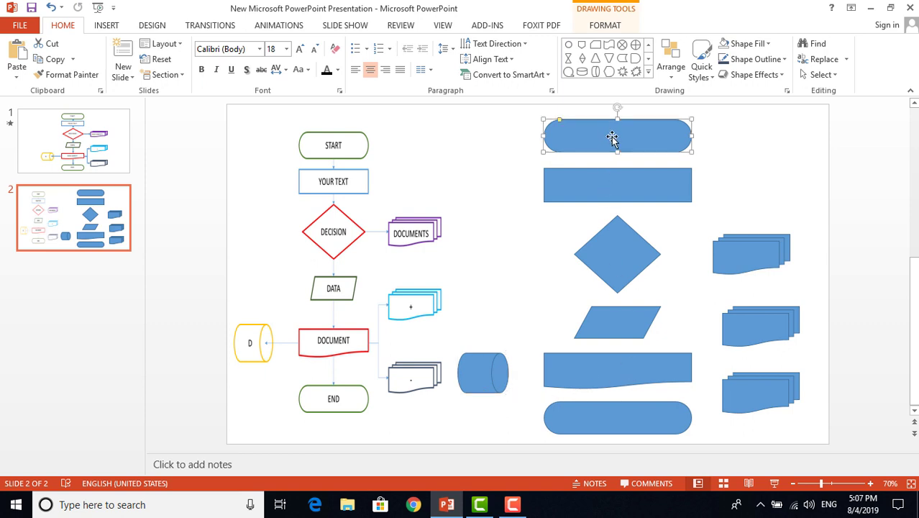
Label the terminator START, the rectangle YOUR TEXT and the diamond DECISION
{"action": "double_click", "coordinate": [611, 137]}
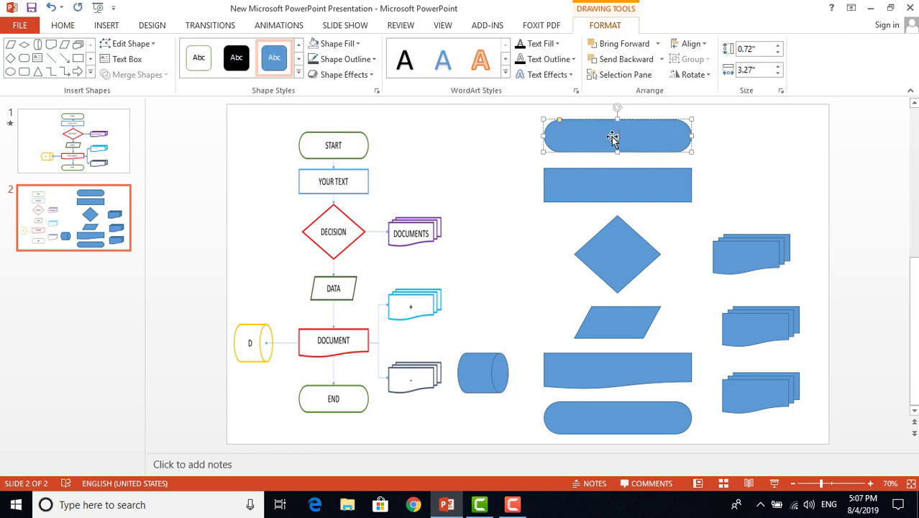
{"action": "type", "text": "STAR"}
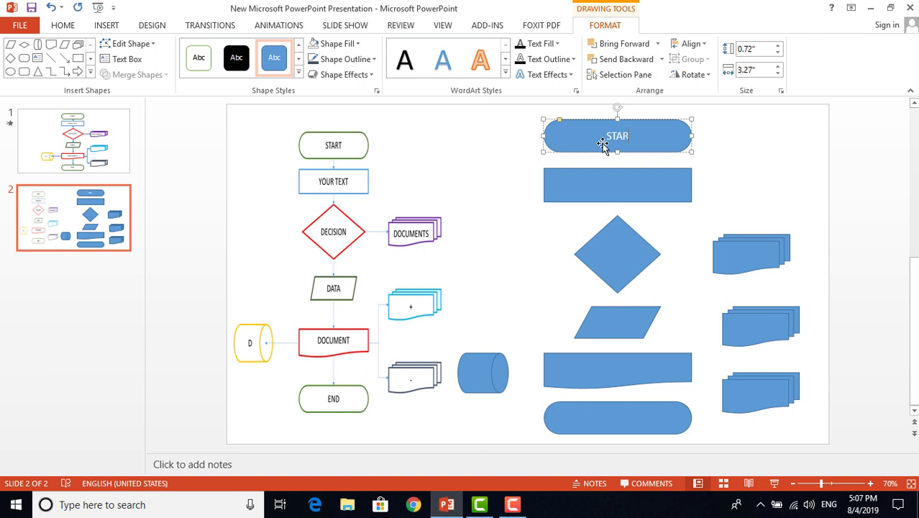
{"action": "type", "text": "T"}
{"action": "left_click", "coordinate": [606, 175]}
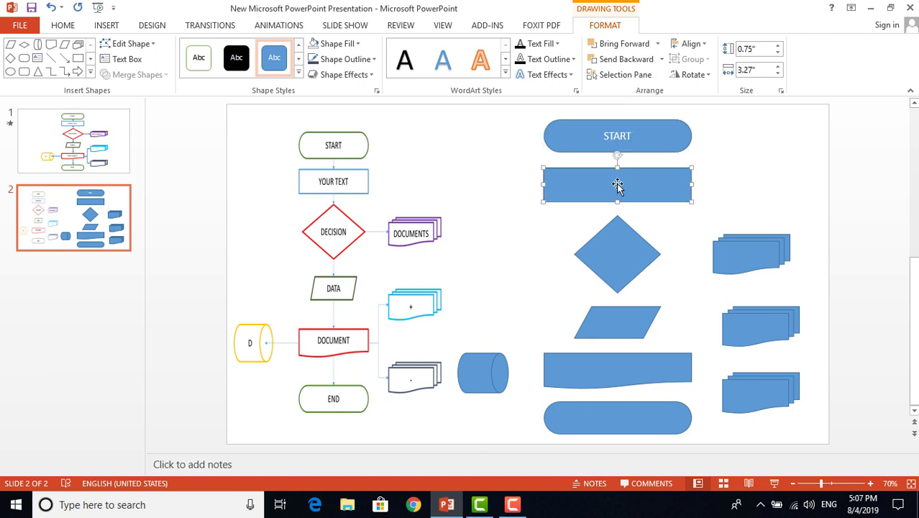
{"action": "type", "text": "YOUR T"}
{"action": "type", "text": "EXT"}
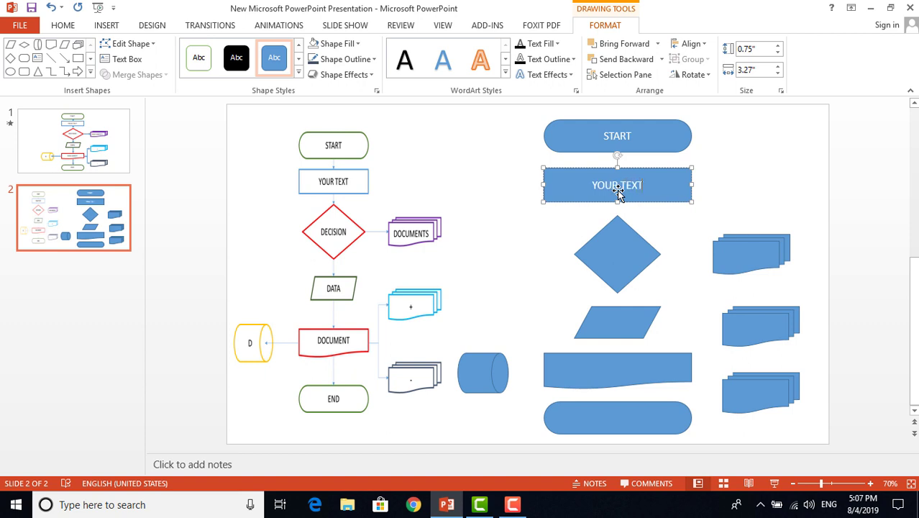
{"action": "left_click", "coordinate": [619, 252]}
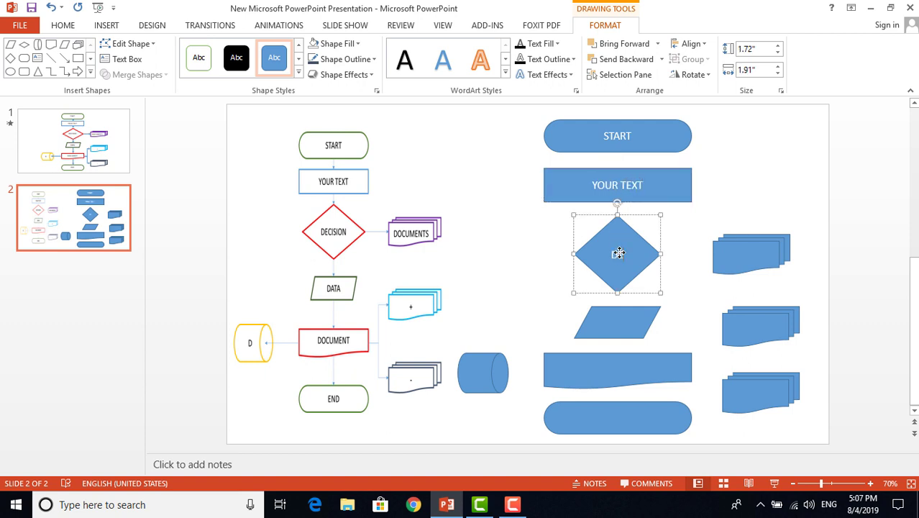
{"action": "type", "text": "DecSION"}
{"action": "key", "text": "Escape"}
Widen the DECISION diamond on both sides and centre the parallelogram beneath it
{"action": "left_click_drag", "start_coordinate": [574, 253], "coordinate": [556, 253]}
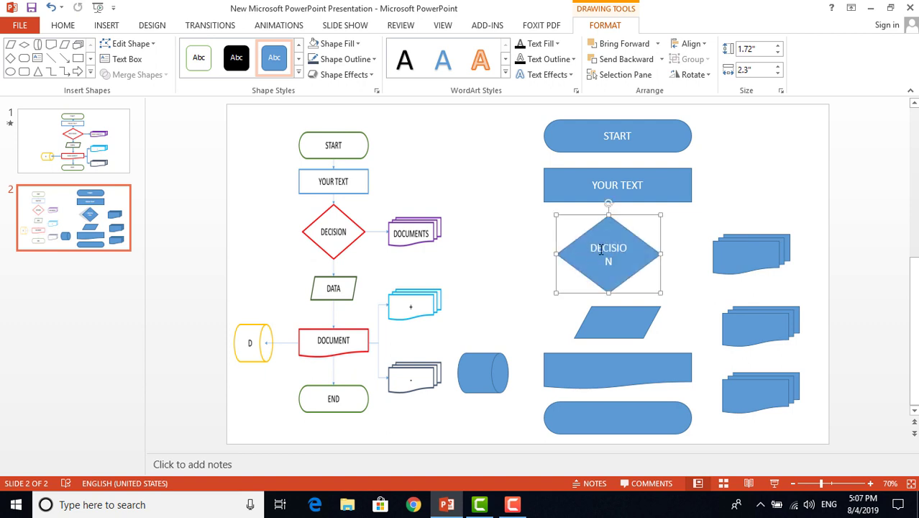
{"action": "mouse_move", "coordinate": [661, 253]}
{"action": "left_mouse_down"}
{"action": "mouse_move", "coordinate": [674, 254]}
{"action": "mouse_move", "coordinate": [642, 254]}
{"action": "left_mouse_up"}
{"action": "left_click", "coordinate": [635, 323]}
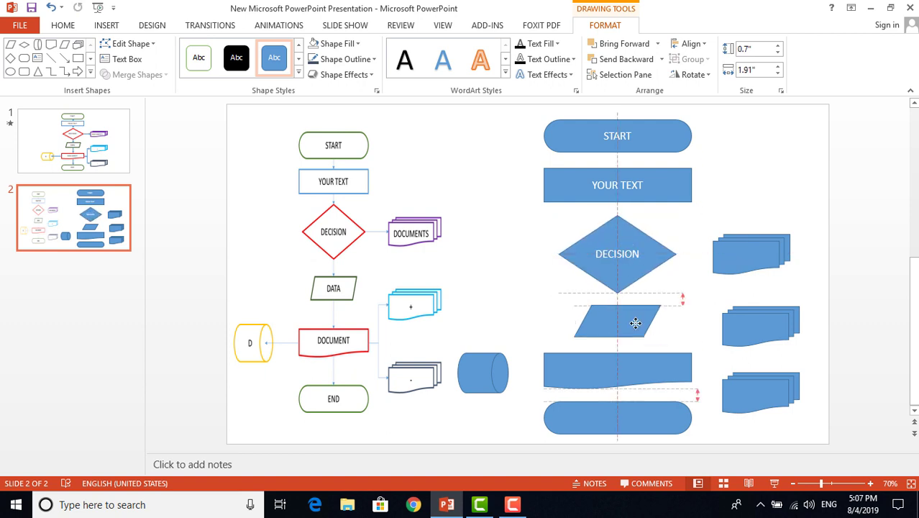
{"action": "left_click_drag", "start_coordinate": [636, 323], "coordinate": [633, 324]}
{"action": "left_click", "coordinate": [665, 307]}
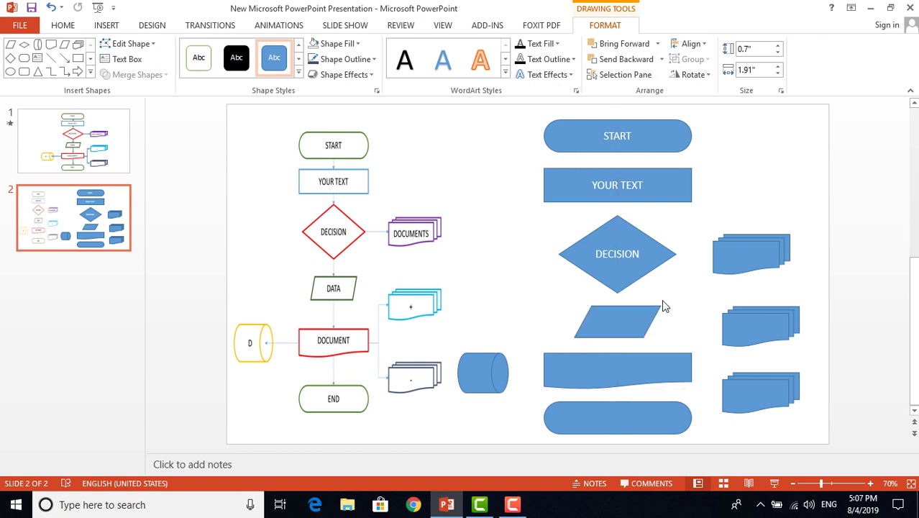
Label the top-right multi-document shape DOCUMENTS and widen it and the middle one
{"action": "left_click", "coordinate": [748, 253]}
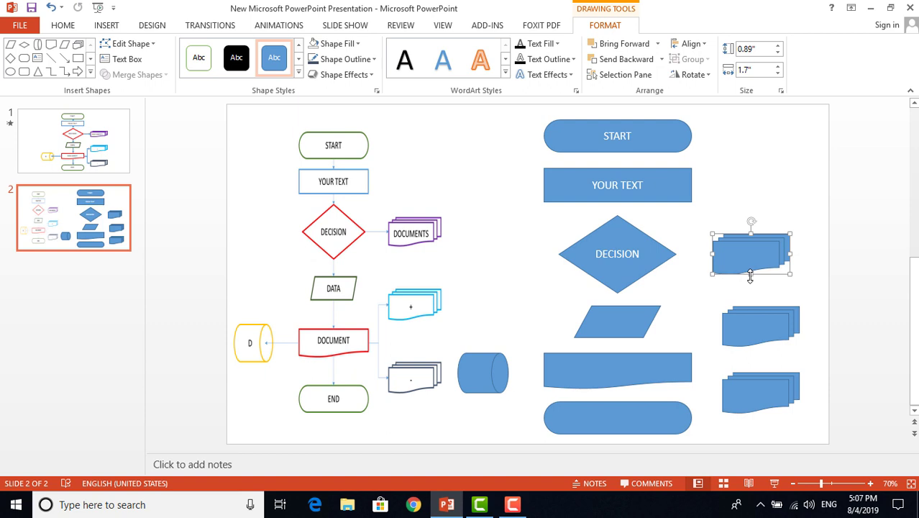
{"action": "type", "text": "DOCUMENT"}
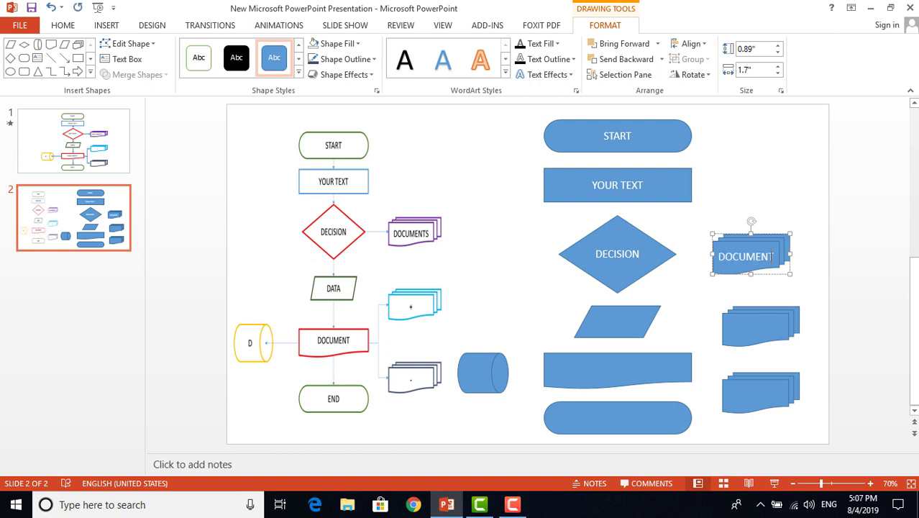
{"action": "type", "text": "S"}
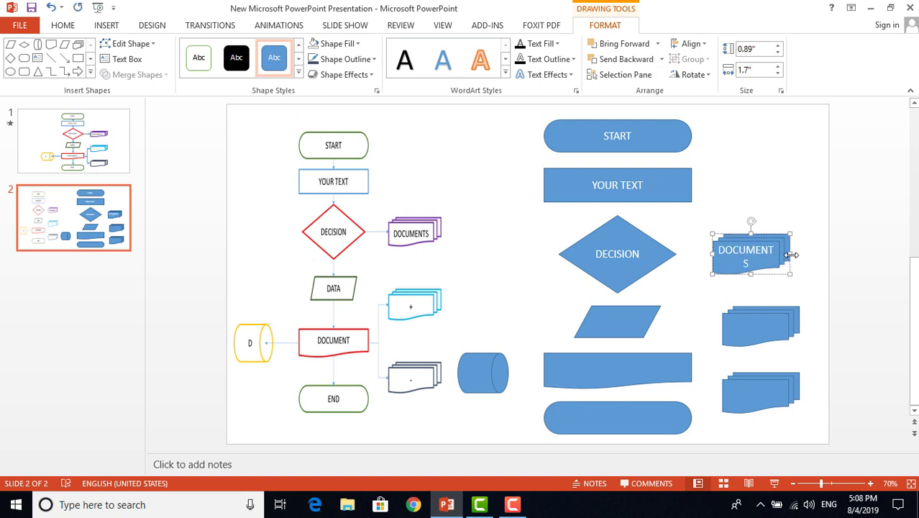
{"action": "left_click_drag", "start_coordinate": [792, 255], "coordinate": [800, 255]}
{"action": "left_click", "coordinate": [791, 330]}
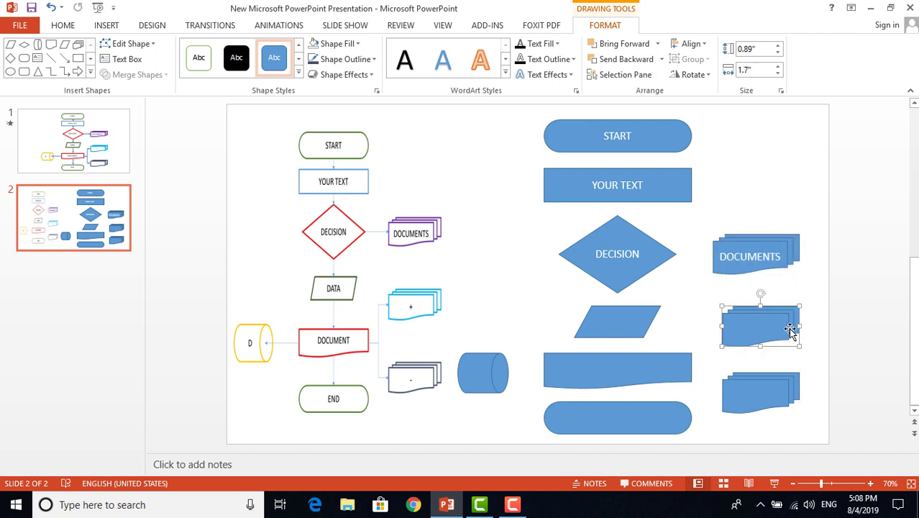
{"action": "mouse_move", "coordinate": [799, 326]}
{"action": "left_mouse_down"}
{"action": "mouse_move", "coordinate": [811, 325]}
{"action": "mouse_move", "coordinate": [799, 326]}
{"action": "left_mouse_up"}
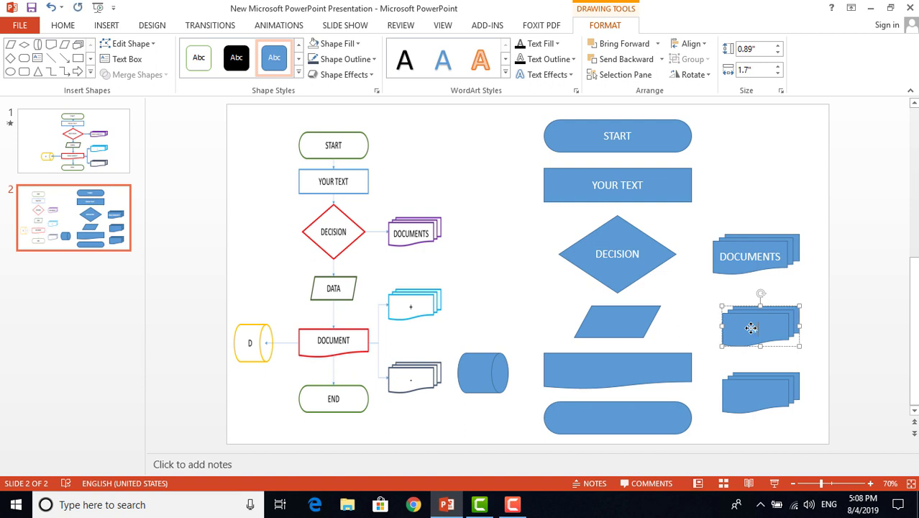
{"action": "left_click", "coordinate": [762, 394]}
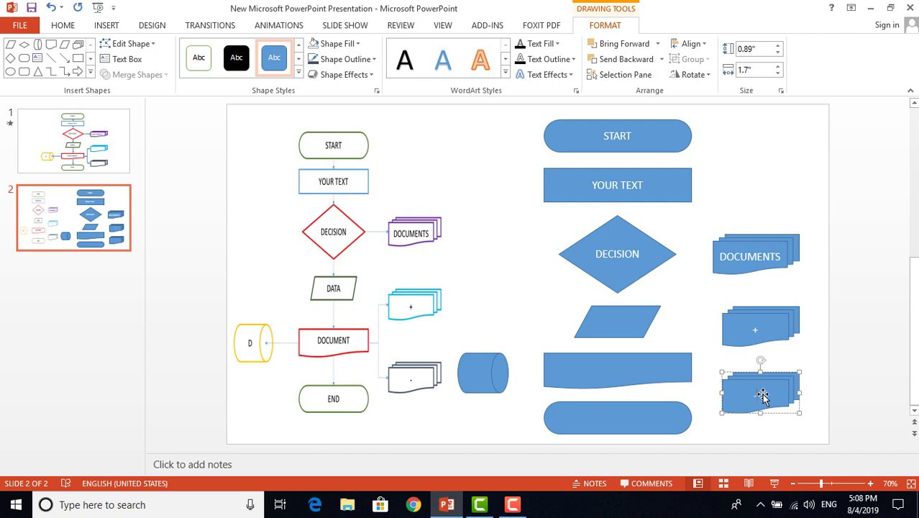
Label the parallelogram DATA, the wavy shape DOCUMENT and the bottom terminator END
{"action": "left_click", "coordinate": [616, 327]}
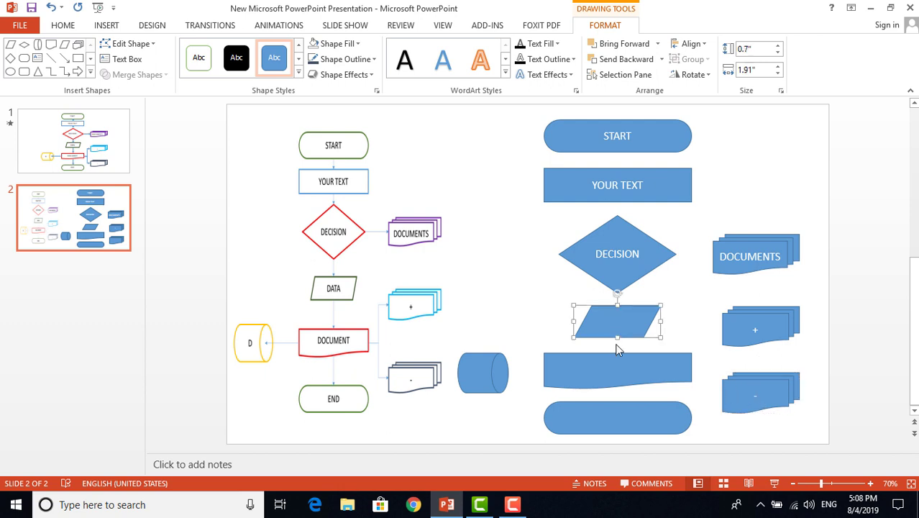
{"action": "type", "text": "DATA"}
{"action": "left_click", "coordinate": [624, 375]}
{"action": "type", "text": "DO"}
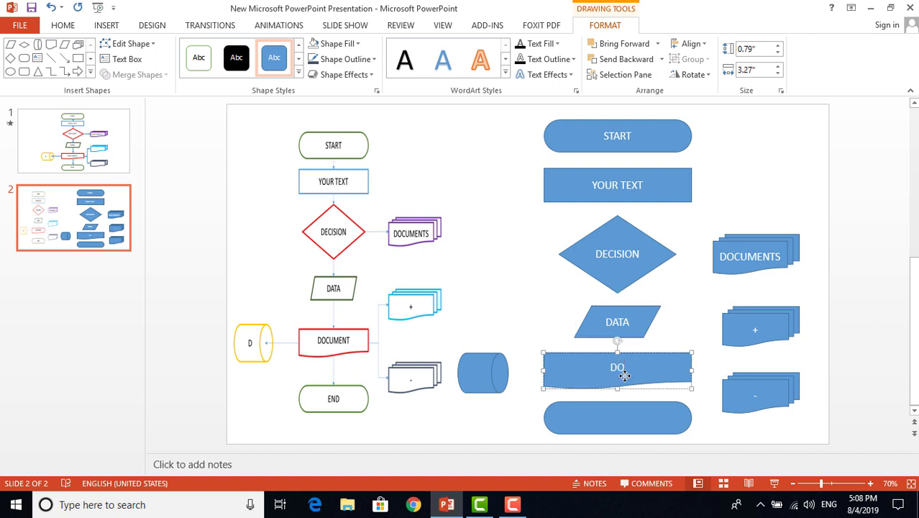
{"action": "type", "text": "CUMENT"}
{"action": "left_click", "coordinate": [631, 430]}
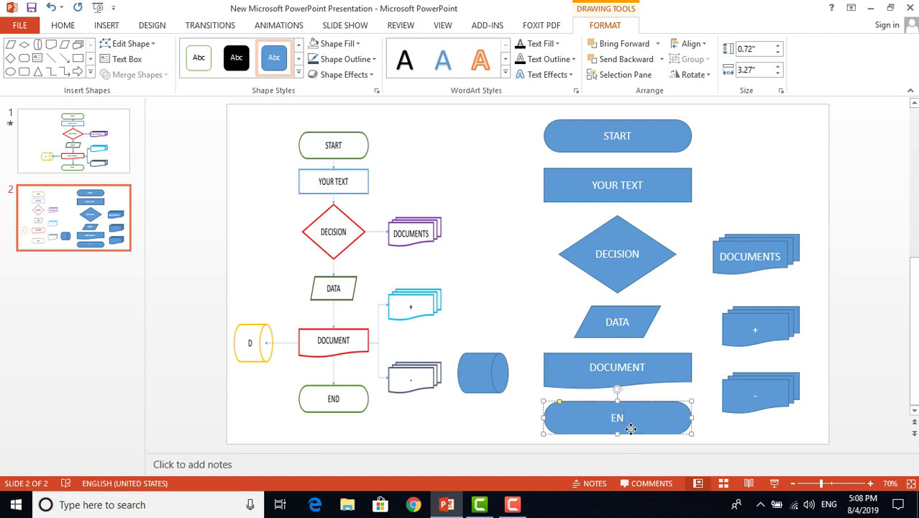
{"action": "type", "text": "D"}
Label the storage cylinder with a capital D
{"action": "left_click", "coordinate": [482, 373]}
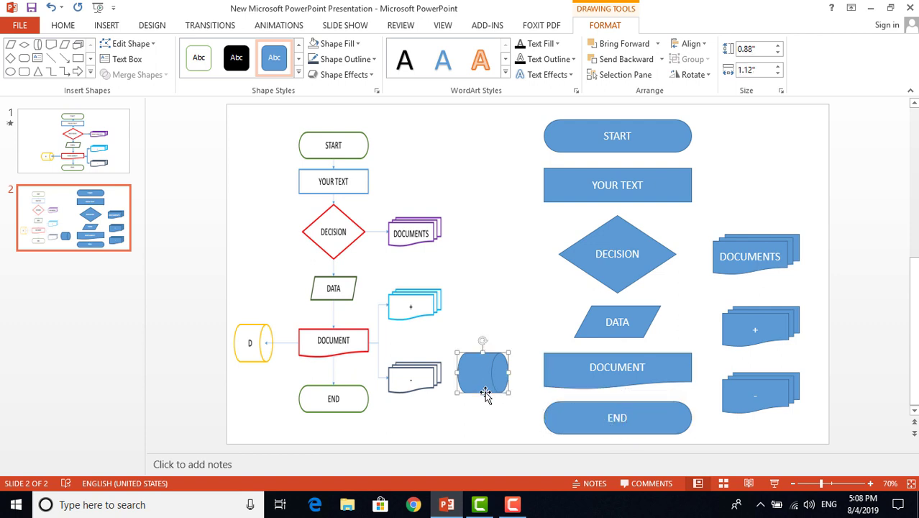
{"action": "type", "text": "d"}
{"action": "key", "text": "BackSpace"}
{"action": "type", "text": "D"}
{"action": "left_click", "coordinate": [514, 281]}
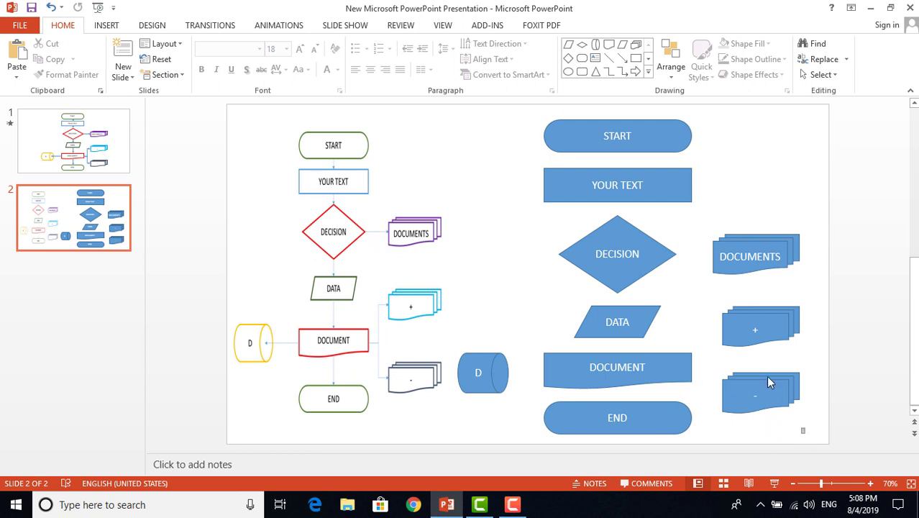
Set all rebuilt flowchart shapes to No Fill with black font colour
{"action": "mouse_move", "coordinate": [805, 433]}
{"action": "left_mouse_down"}
{"action": "mouse_move", "coordinate": [467, 110]}
{"action": "mouse_move", "coordinate": [423, 123]}
{"action": "mouse_move", "coordinate": [454, 102]}
{"action": "left_mouse_up"}
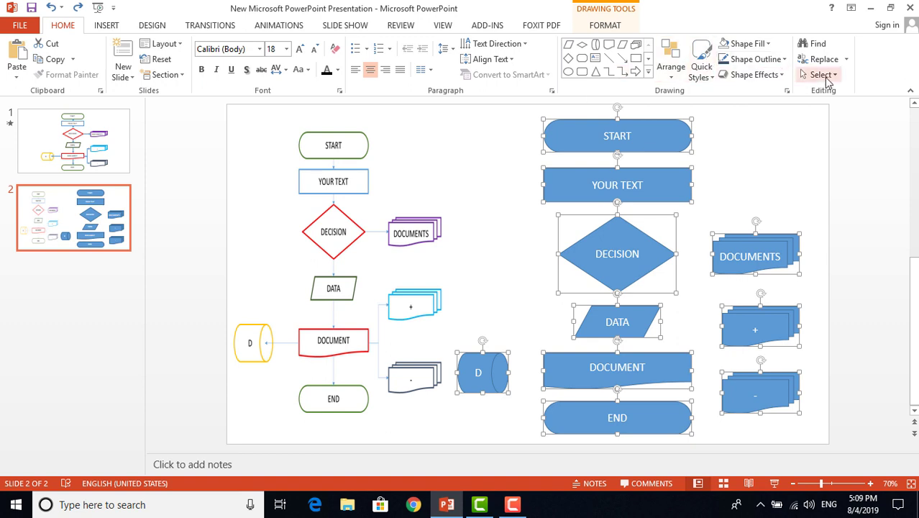
{"action": "left_click", "coordinate": [769, 44]}
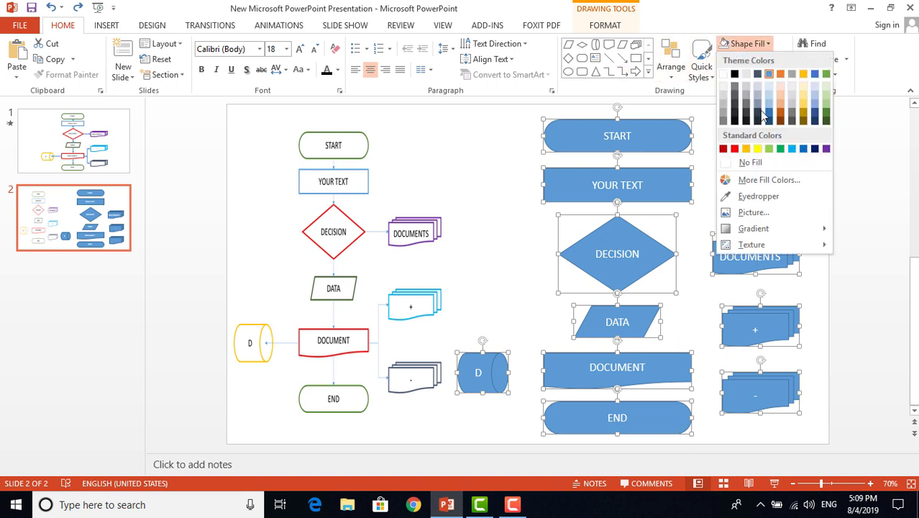
{"action": "left_click", "coordinate": [760, 163]}
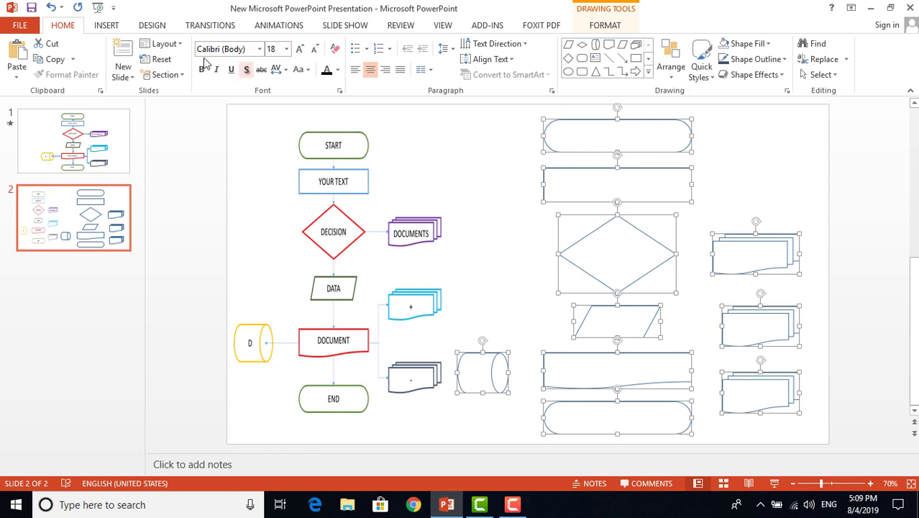
{"action": "left_click", "coordinate": [338, 72]}
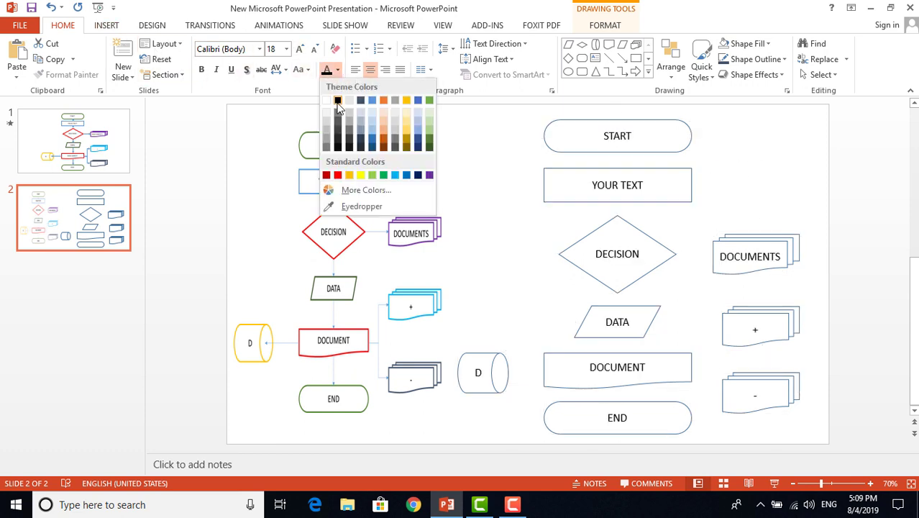
{"action": "left_click", "coordinate": [338, 100]}
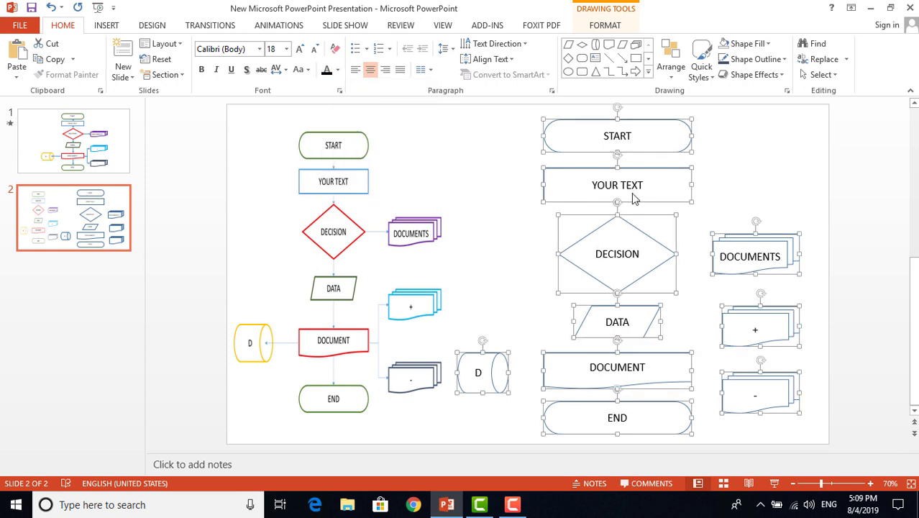
Select all rebuilt flowchart shapes and increase their Shape Outline weight
{"action": "left_click", "coordinate": [766, 180]}
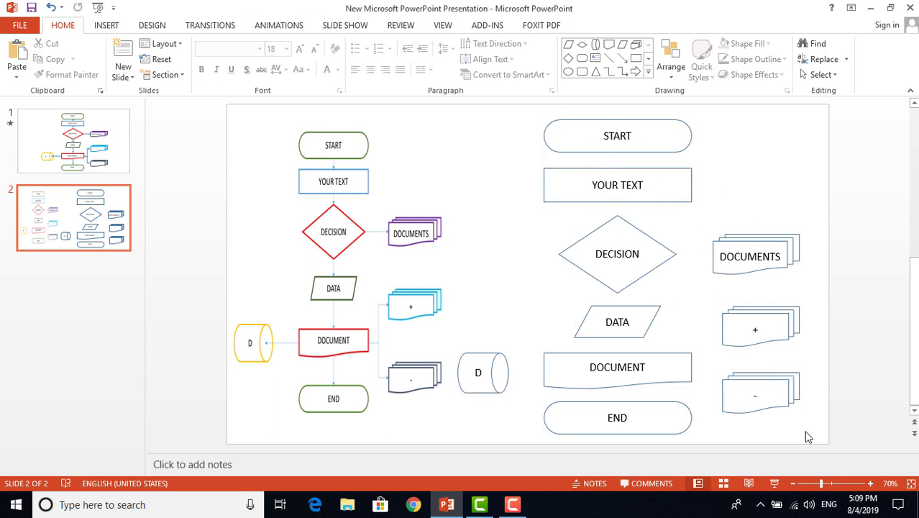
{"action": "left_click_drag", "start_coordinate": [805, 430], "coordinate": [466, 106]}
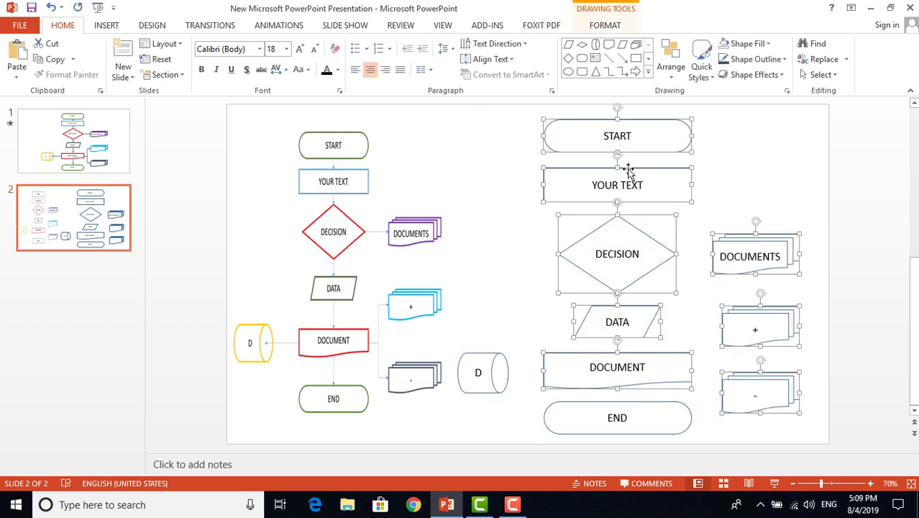
{"action": "left_click", "coordinate": [805, 440]}
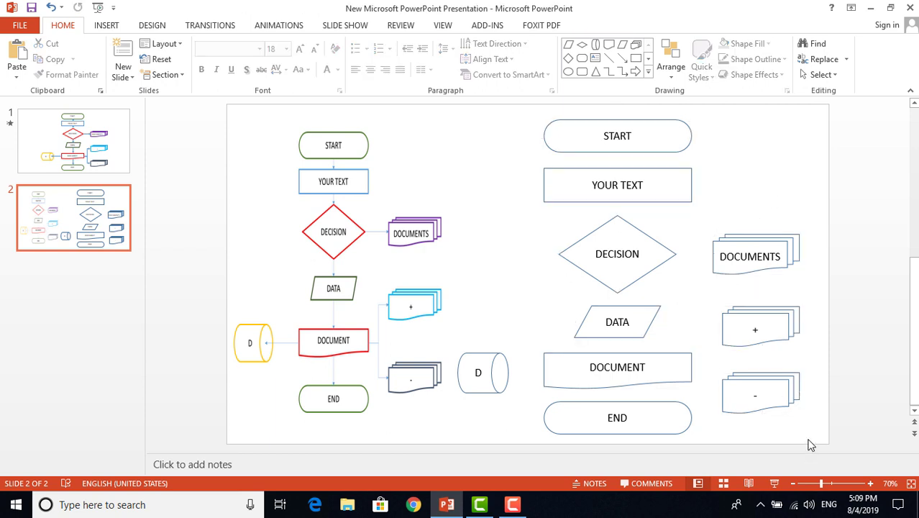
{"action": "left_click_drag", "start_coordinate": [807, 437], "coordinate": [458, 115]}
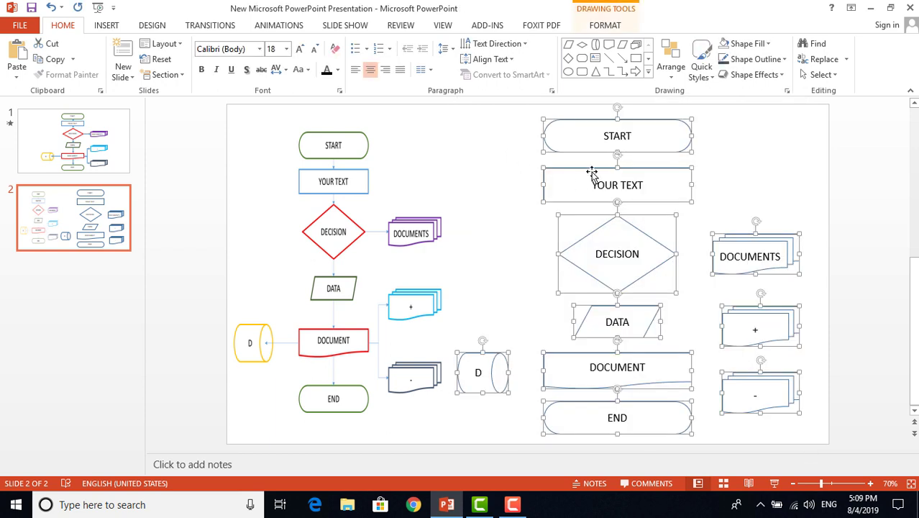
{"action": "left_click", "coordinate": [784, 59]}
{"action": "mouse_move", "coordinate": [777, 232]}
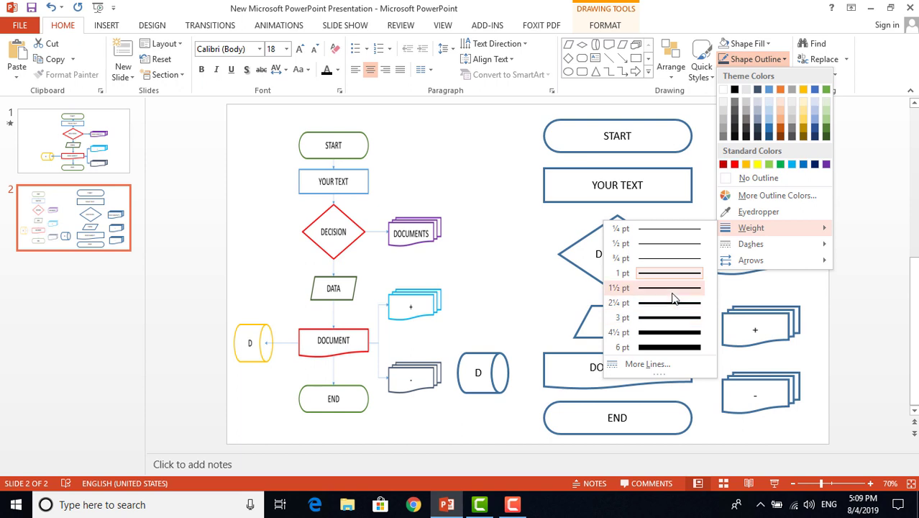
{"action": "left_click", "coordinate": [678, 317]}
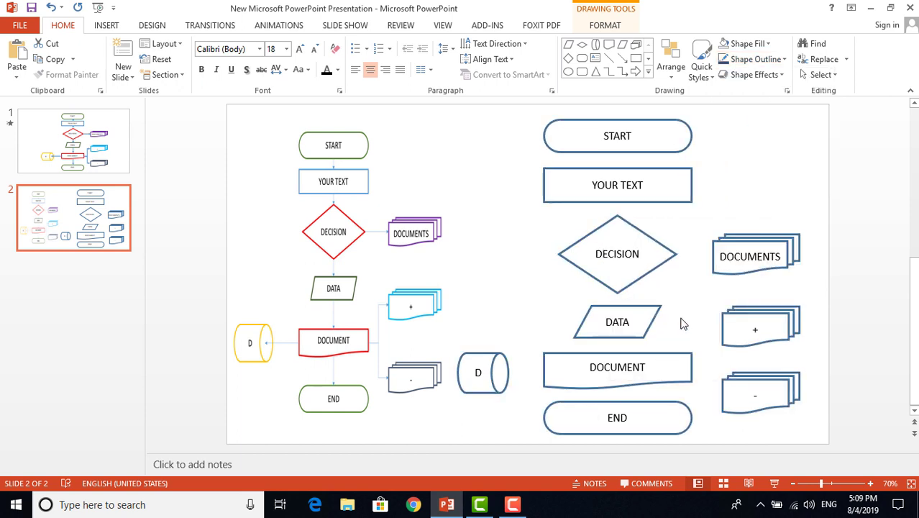
{"action": "left_click", "coordinate": [819, 295]}
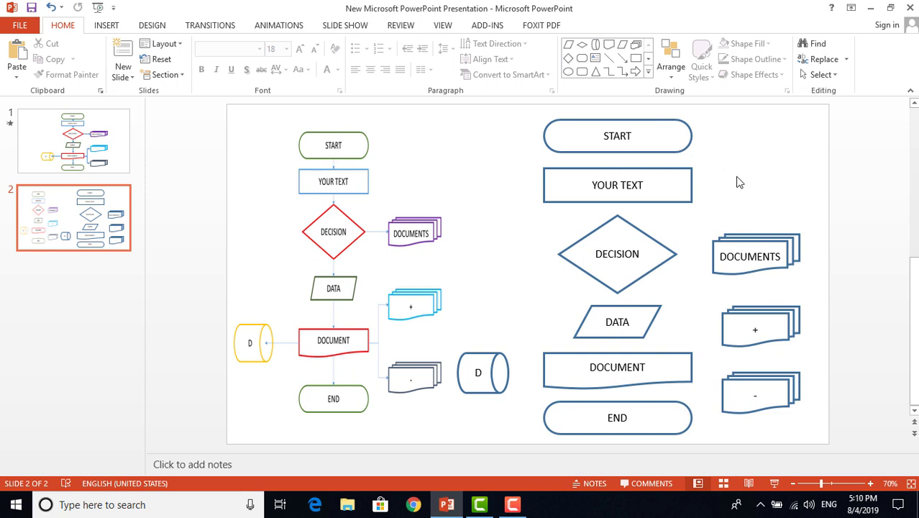
Put the Arrow line from the Insert Shapes gallery into Lock Drawing Mode
{"action": "left_click", "coordinate": [106, 26]}
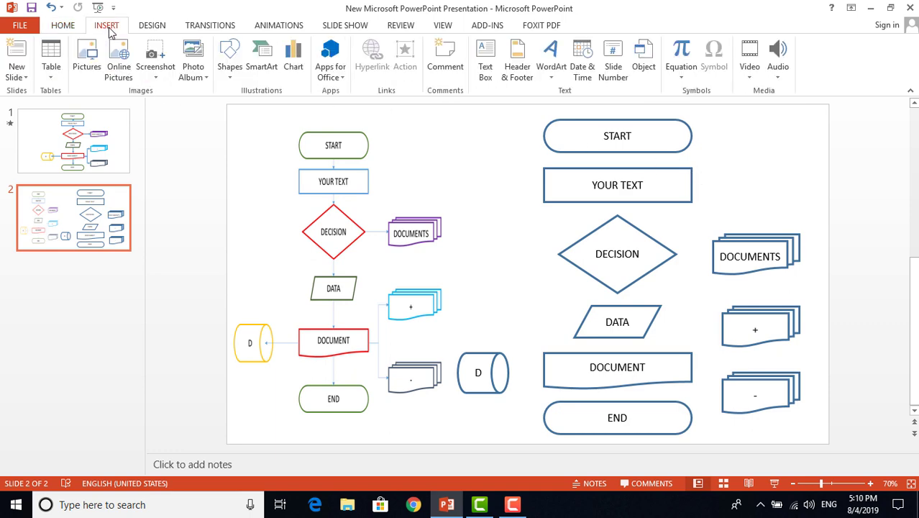
{"action": "left_click", "coordinate": [233, 76]}
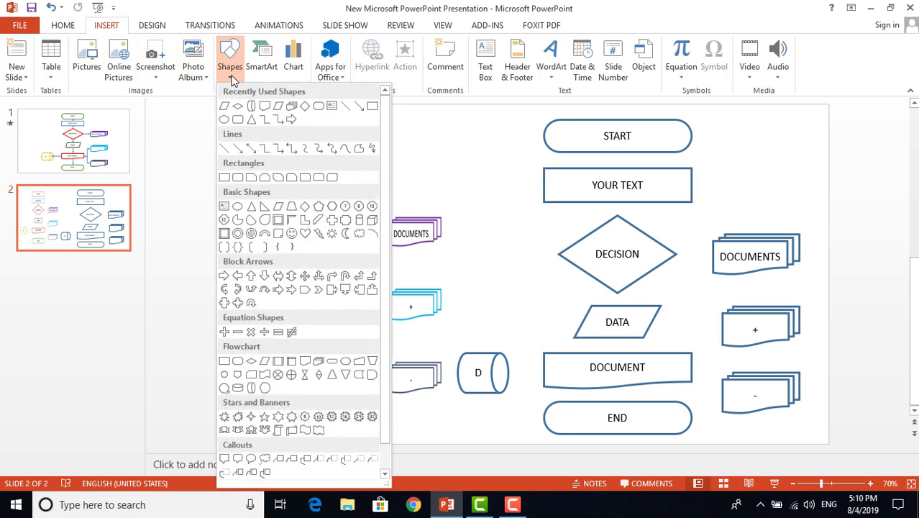
{"action": "right_click", "coordinate": [238, 151]}
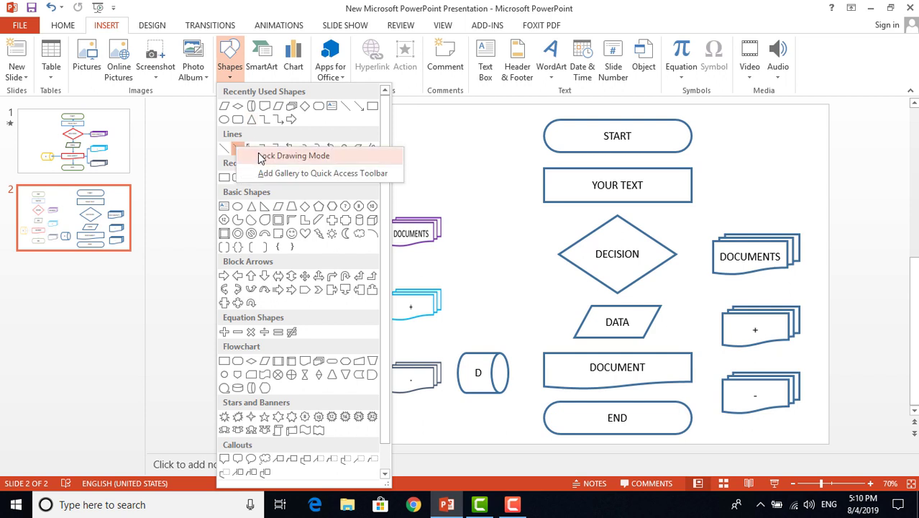
{"action": "left_click", "coordinate": [262, 156]}
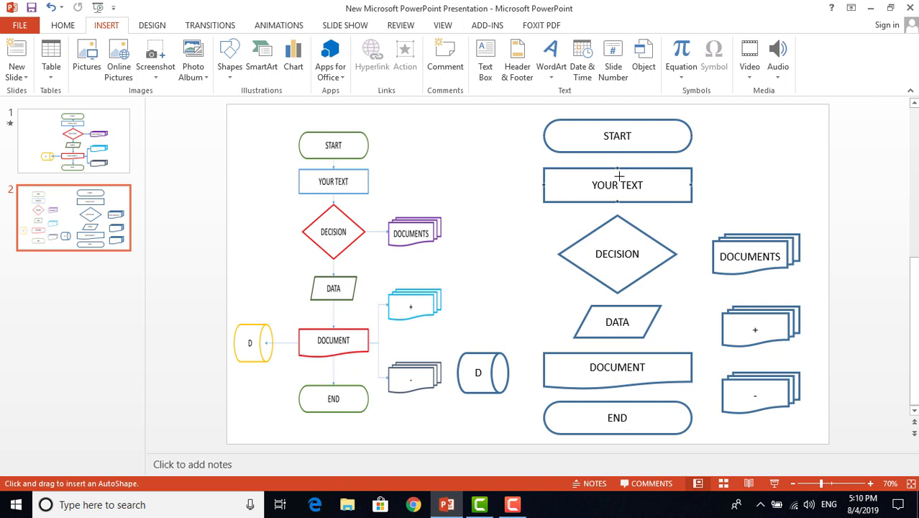
Draw arrows START→YOUR TEXT→DECISION→DATA→DOCUMENT→END down the column
{"action": "left_click_drag", "start_coordinate": [617, 153], "coordinate": [618, 168]}
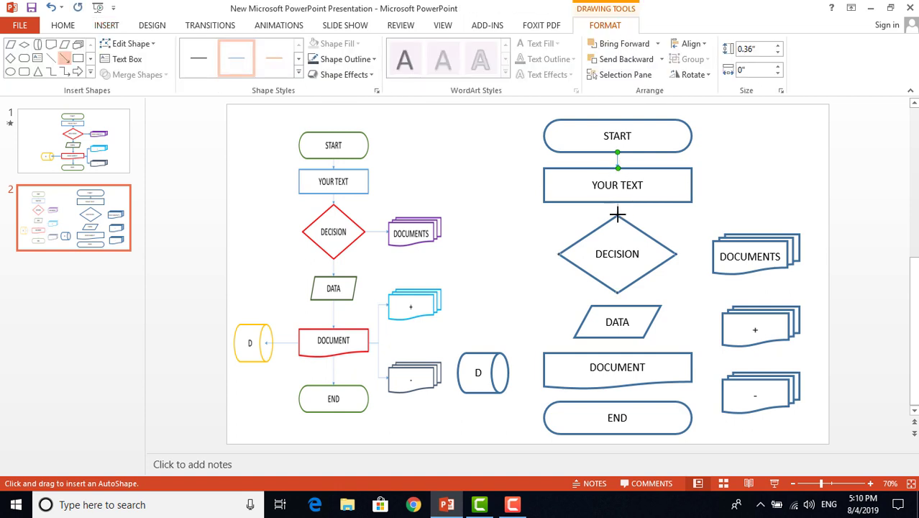
{"action": "left_click_drag", "start_coordinate": [617, 203], "coordinate": [618, 217]}
{"action": "left_click_drag", "start_coordinate": [619, 291], "coordinate": [618, 306]}
{"action": "left_click_drag", "start_coordinate": [616, 337], "coordinate": [617, 352]}
{"action": "left_click_drag", "start_coordinate": [616, 387], "coordinate": [618, 401]}
Undo a stray DOCUMENT-to-cylinder arrow and draw one from DECISION to DOCUMENTS
{"action": "left_click_drag", "start_coordinate": [543, 369], "coordinate": [497, 371]}
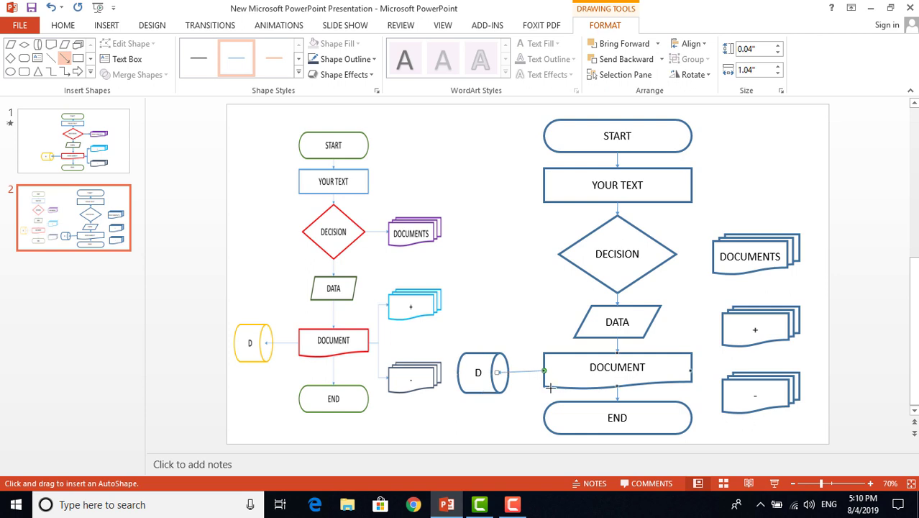
{"action": "key", "text": "ctrl+z"}
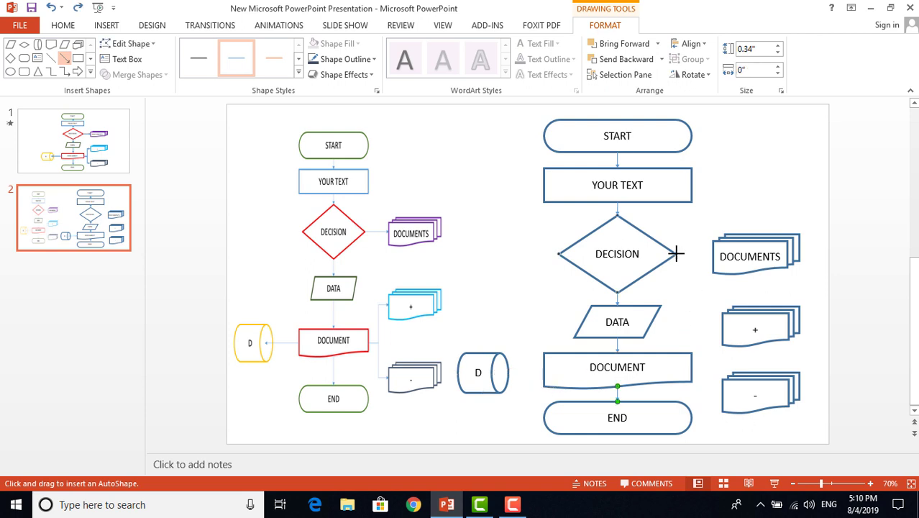
{"action": "left_click_drag", "start_coordinate": [676, 253], "coordinate": [713, 254]}
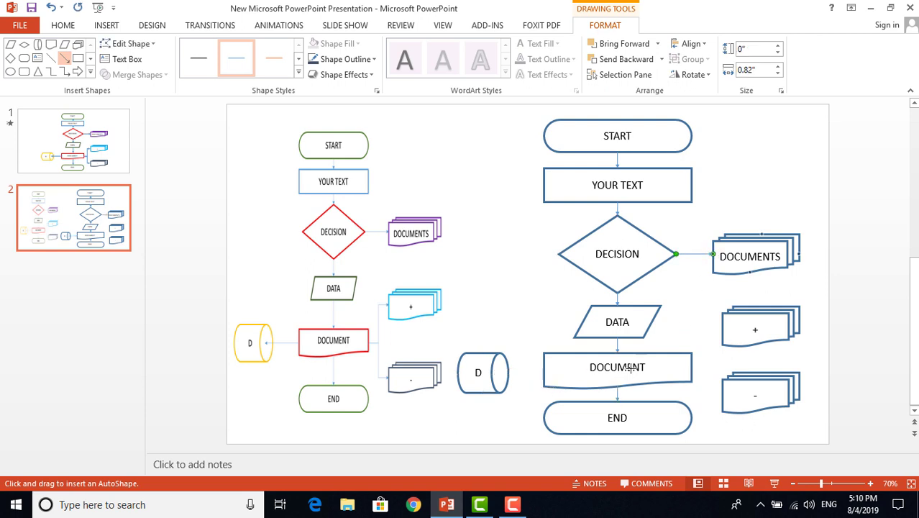